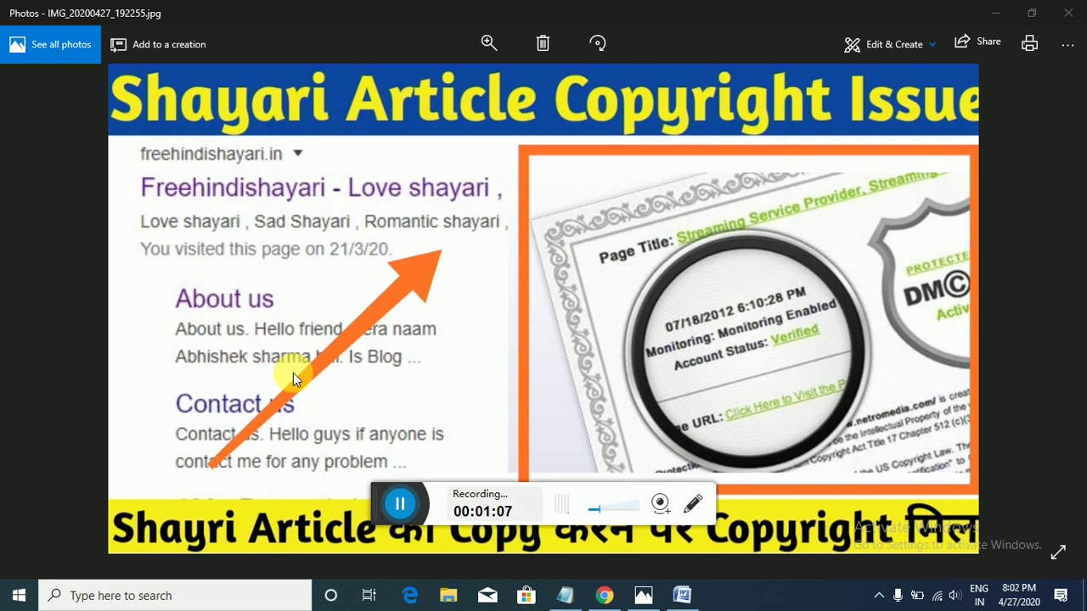
Switch from the photo to Chrome and look through the posts on the fbstatusquotes.com home page.
left_click(999, 8)
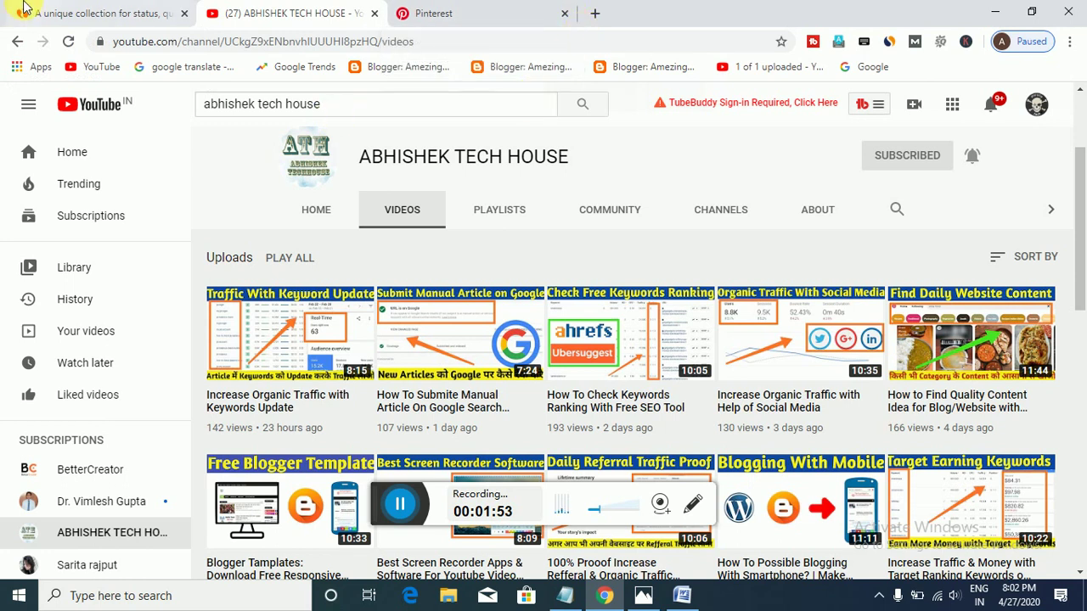
left_click(109, 9)
scroll(351, 272, "down", 18)
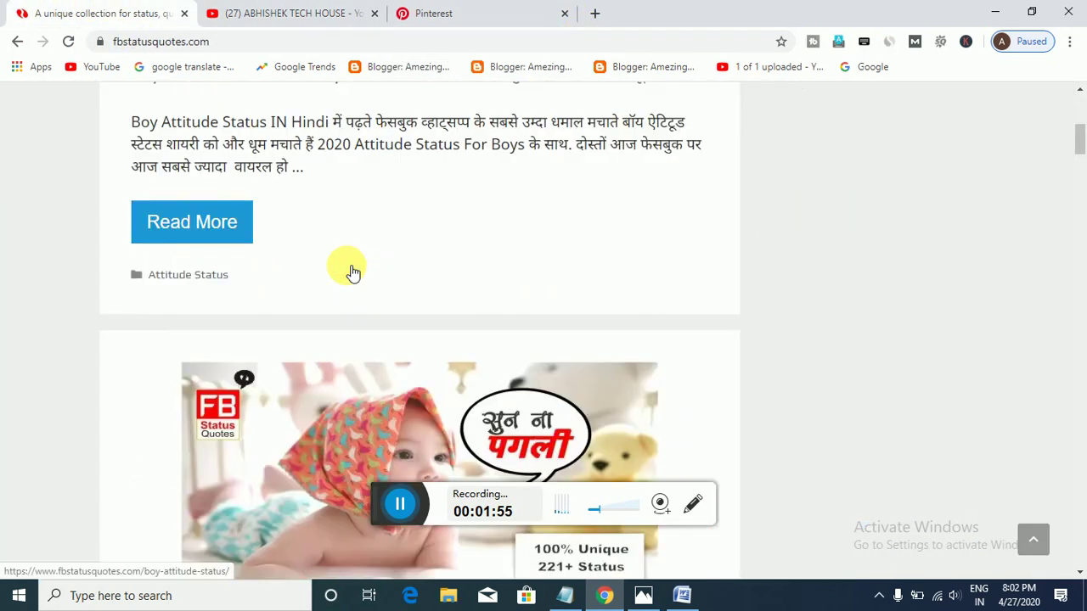
scroll(370, 311, "down", 6)
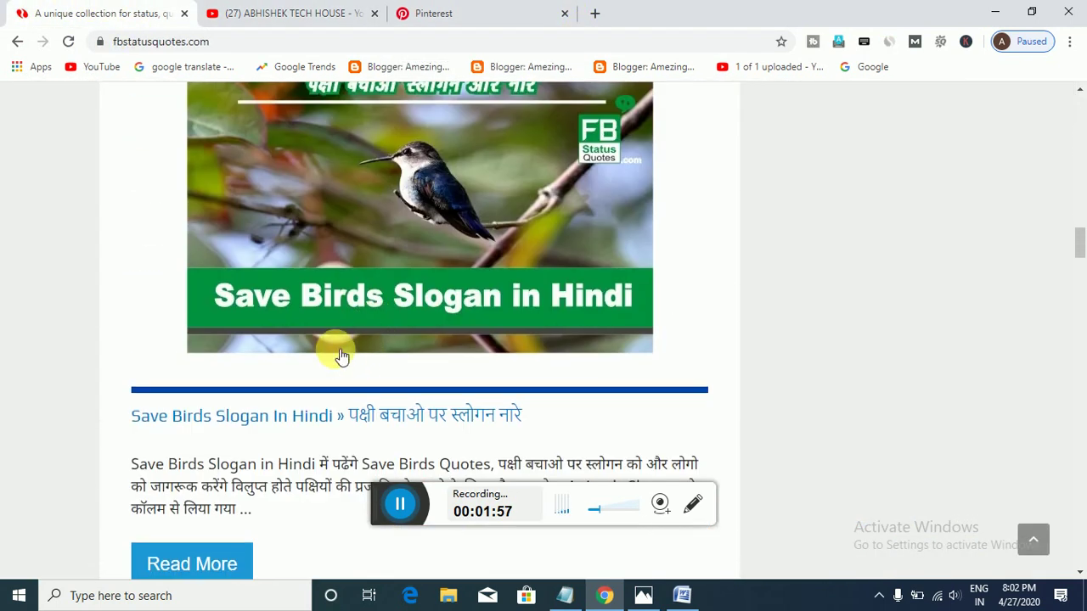
scroll(322, 323, "down", 5)
scroll(326, 357, "down", 9)
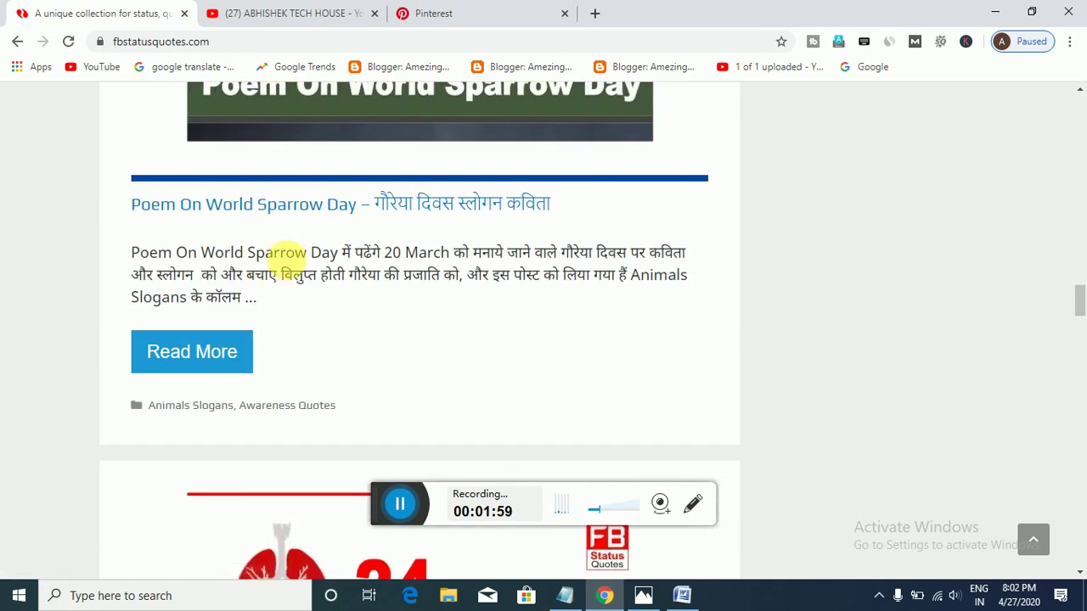
scroll(305, 221, "down", 5)
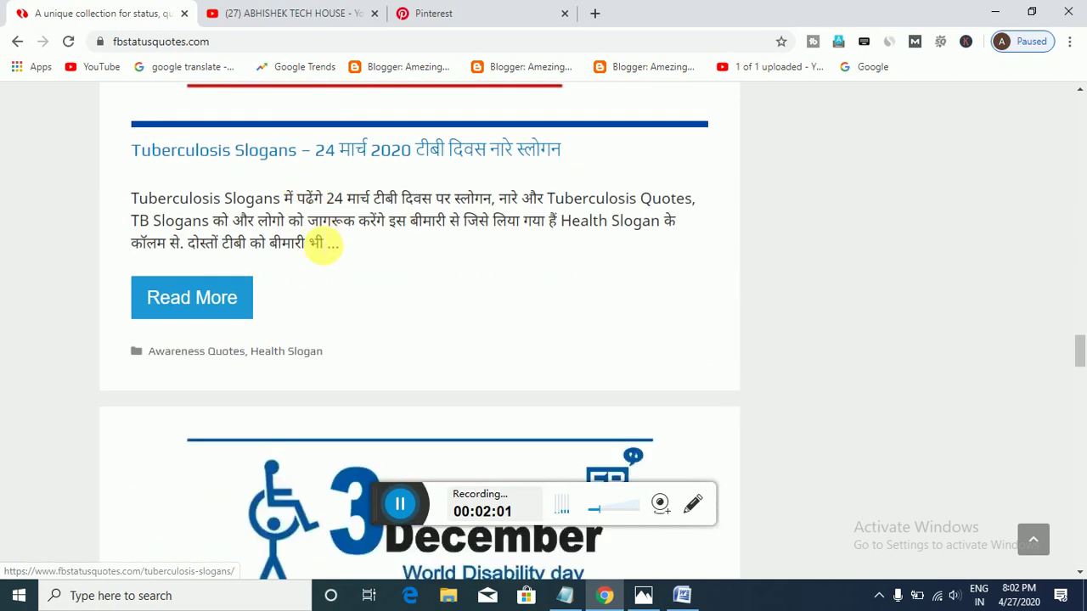
scroll(395, 250, "up", 3)
scroll(333, 255, "down", 3)
scroll(348, 260, "down", 10)
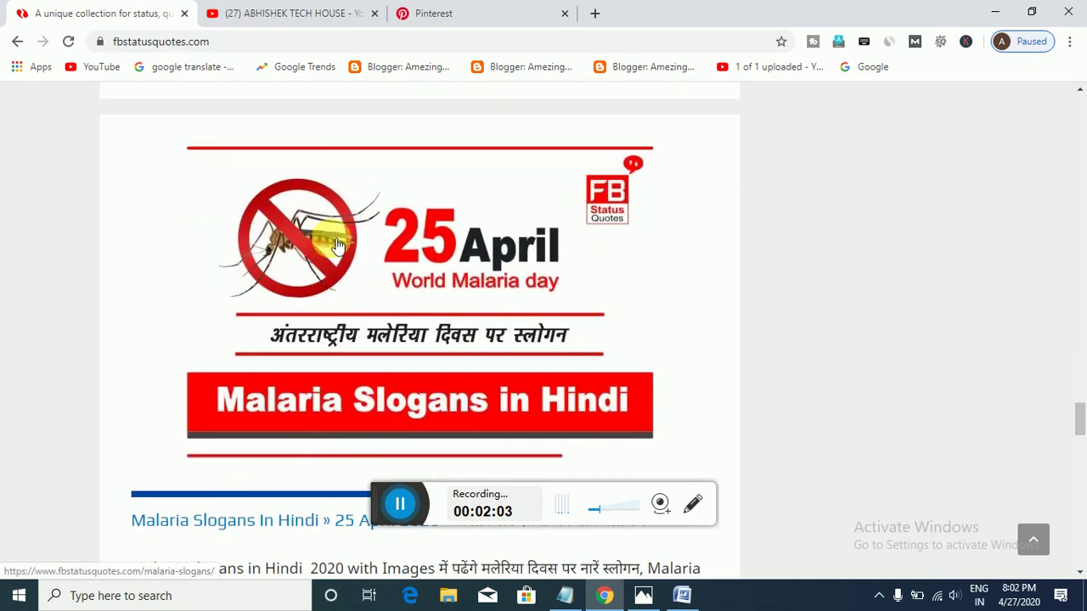
Return to the World Tuberculosis Day entry on the home page and open its Tuberculosis Slogans post.
scroll(381, 255, "up", 10)
scroll(356, 280, "up", 4)
scroll(320, 340, "down", 1)
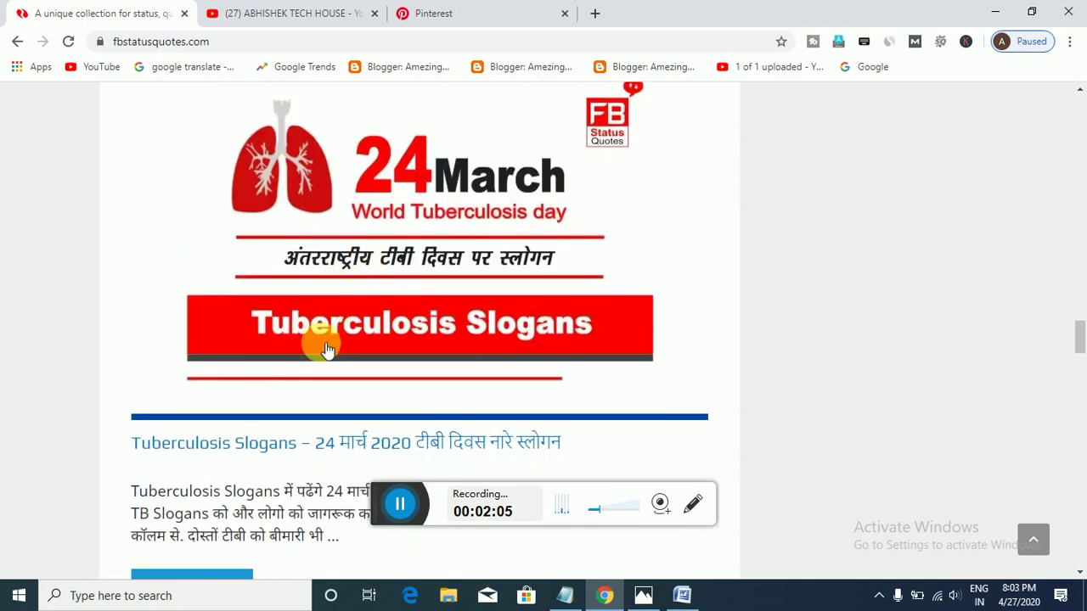
left_click(330, 320)
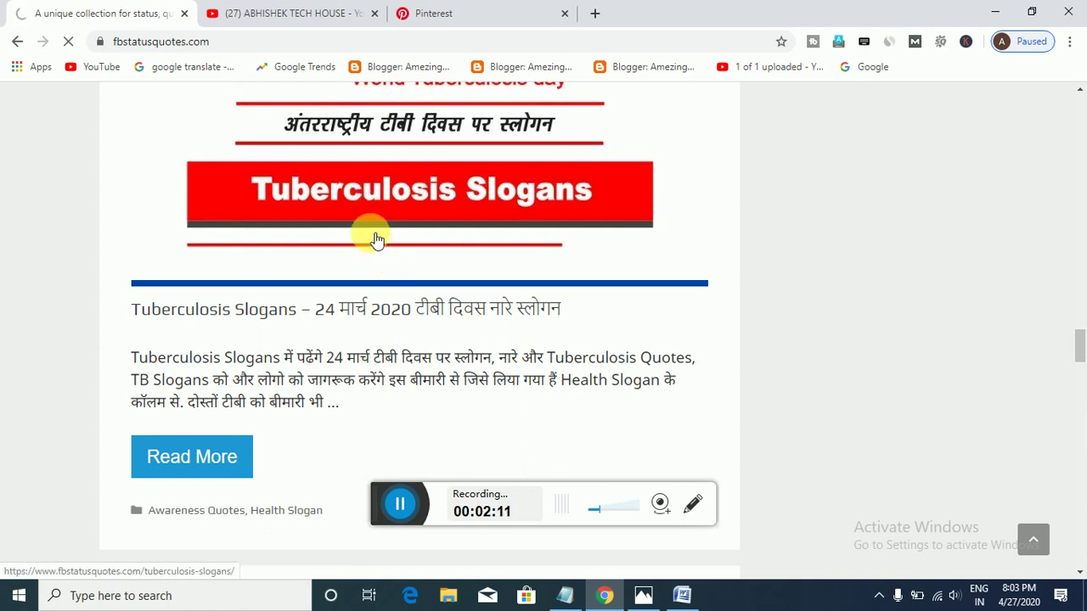
Examine the remaining home page posts on disability, malaria and coronavirus slogans, then return to the first post.
scroll(379, 255, "down", 4)
scroll(379, 263, "down", 5)
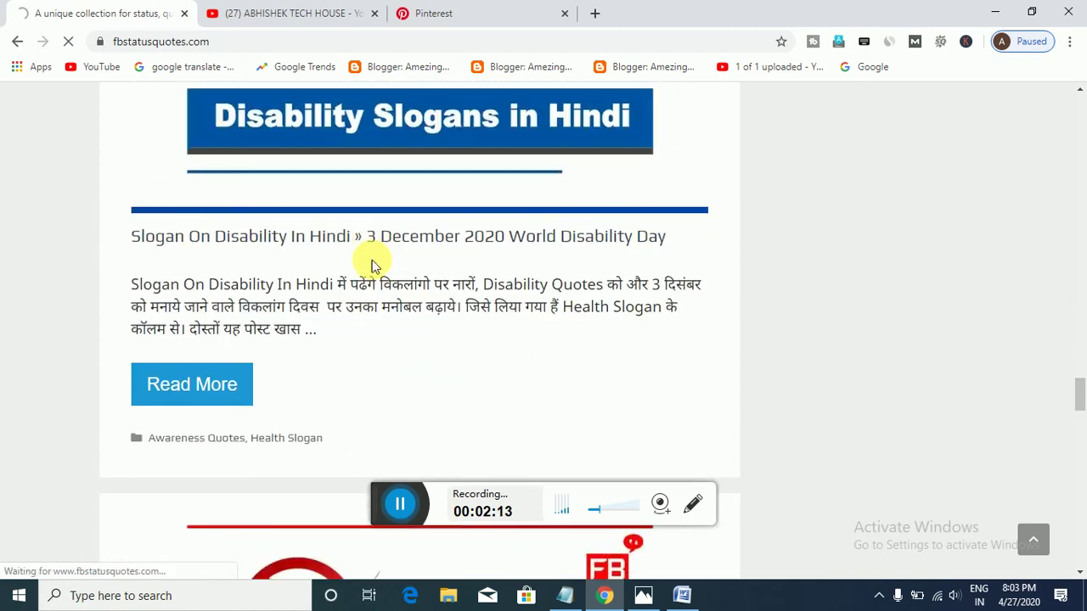
scroll(381, 254, "down", 3)
scroll(382, 254, "down", 12)
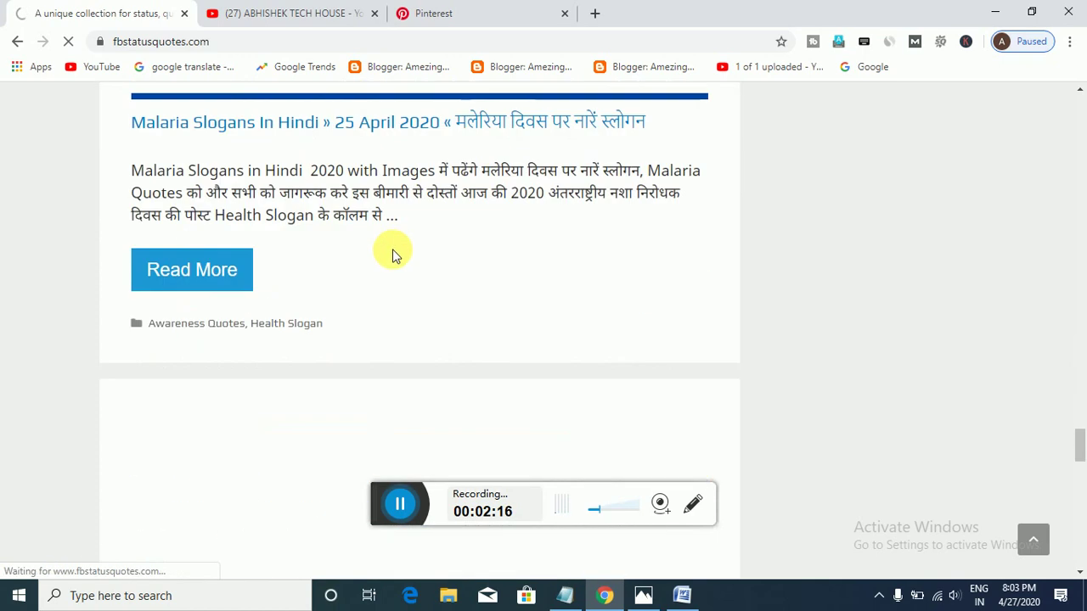
scroll(377, 277, "down", 5)
scroll(360, 225, "up", 20)
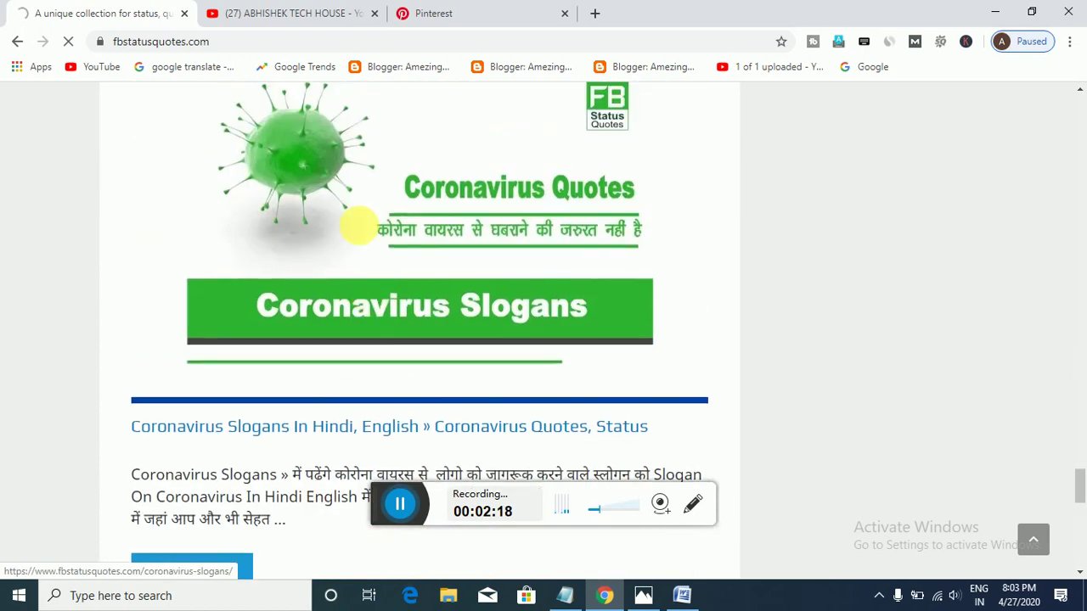
scroll(361, 219, "up", 20)
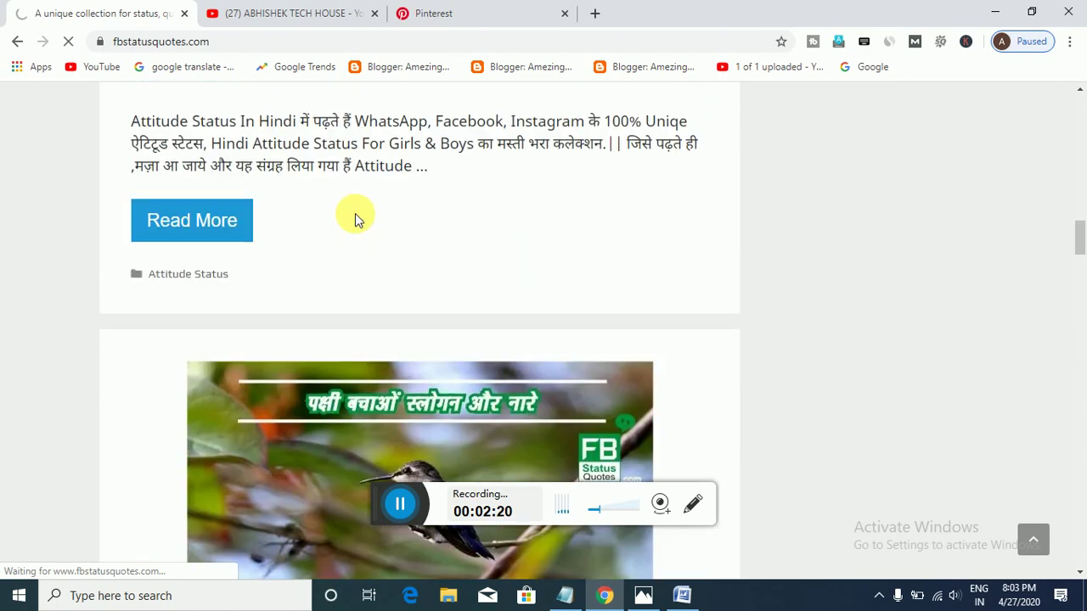
scroll(360, 219, "up", 3)
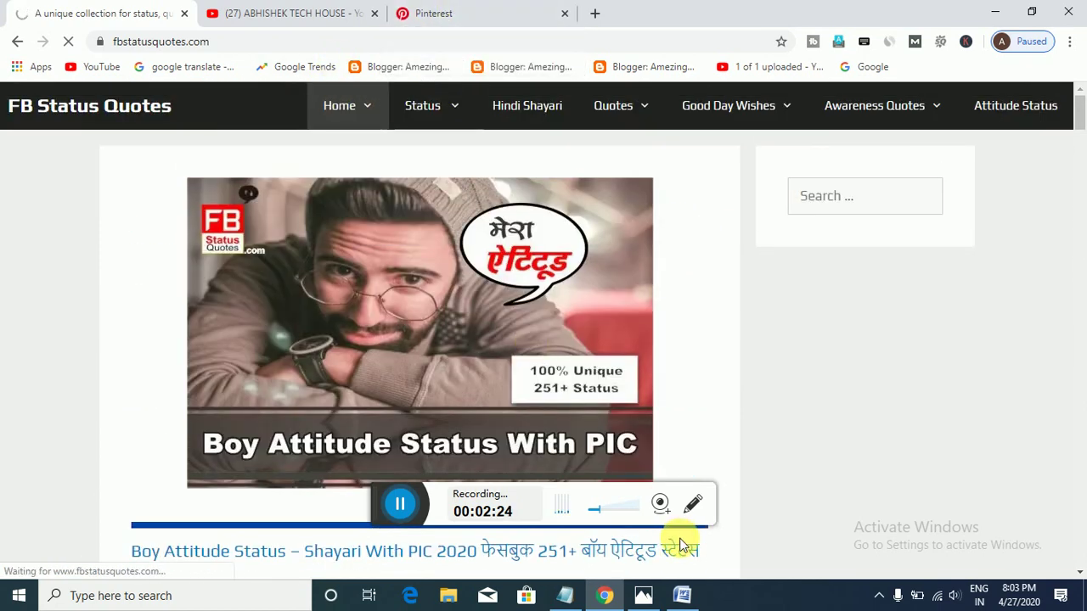
Switch to the Word document of Hindi shayari and read through its verses to the last page.
left_click(683, 596)
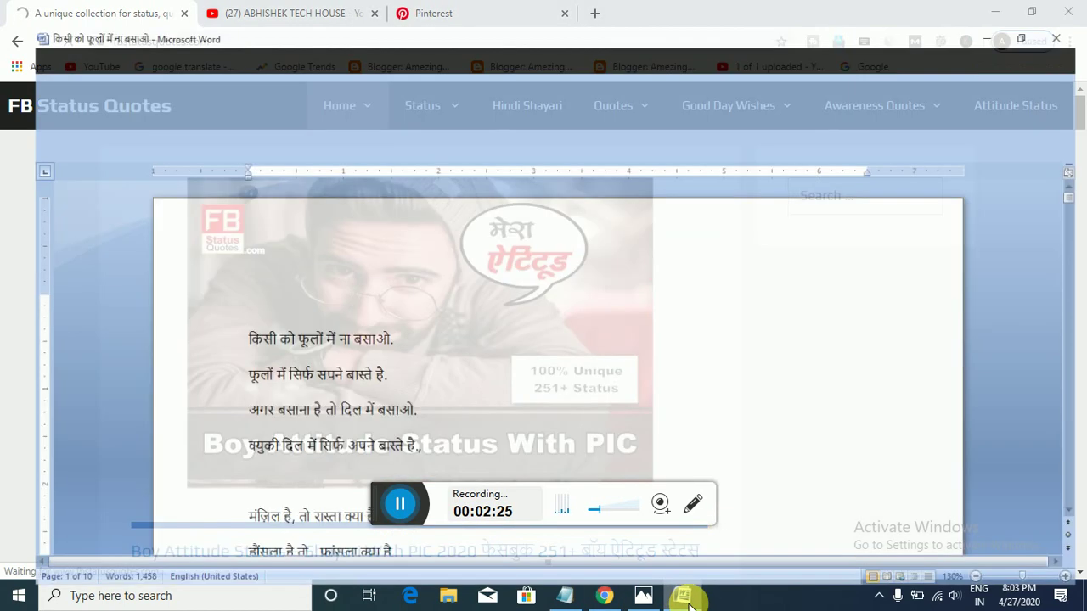
scroll(508, 315, "down", 3)
scroll(510, 292, "down", 15)
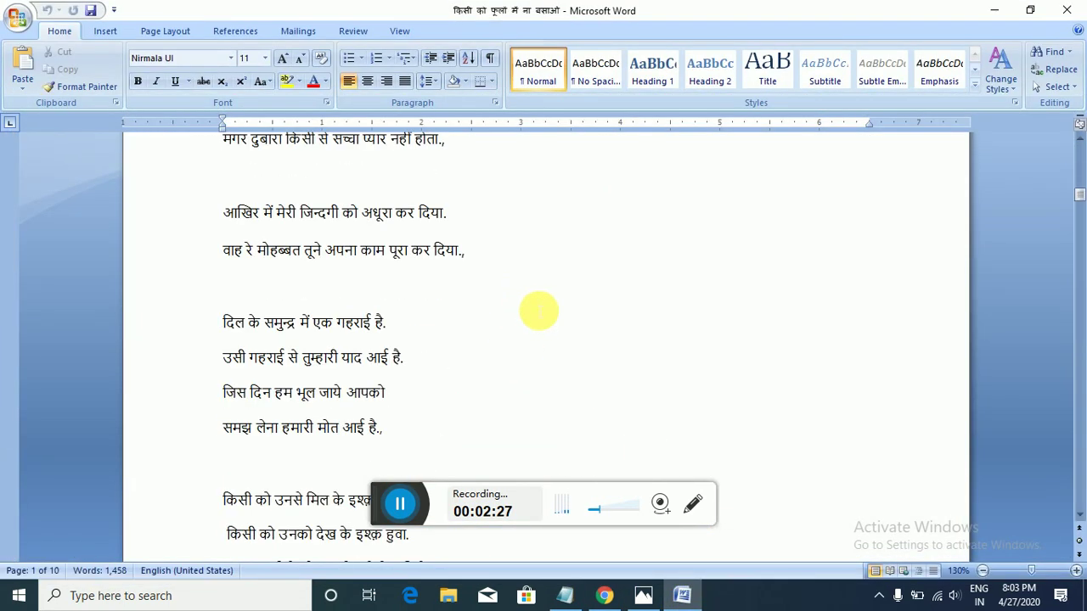
scroll(537, 308, "down", 15)
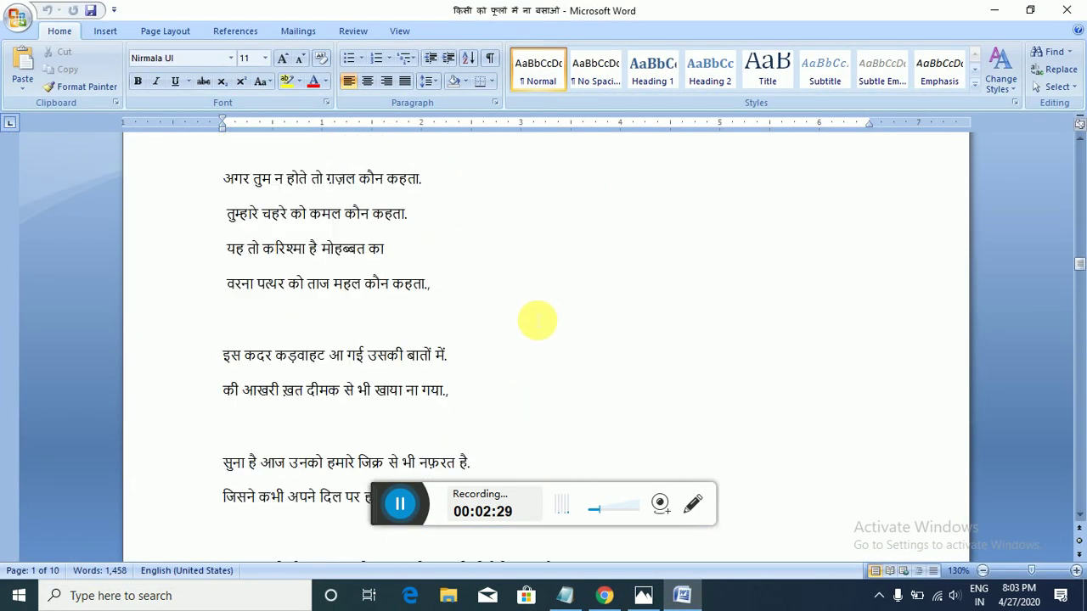
scroll(478, 295, "down", 15)
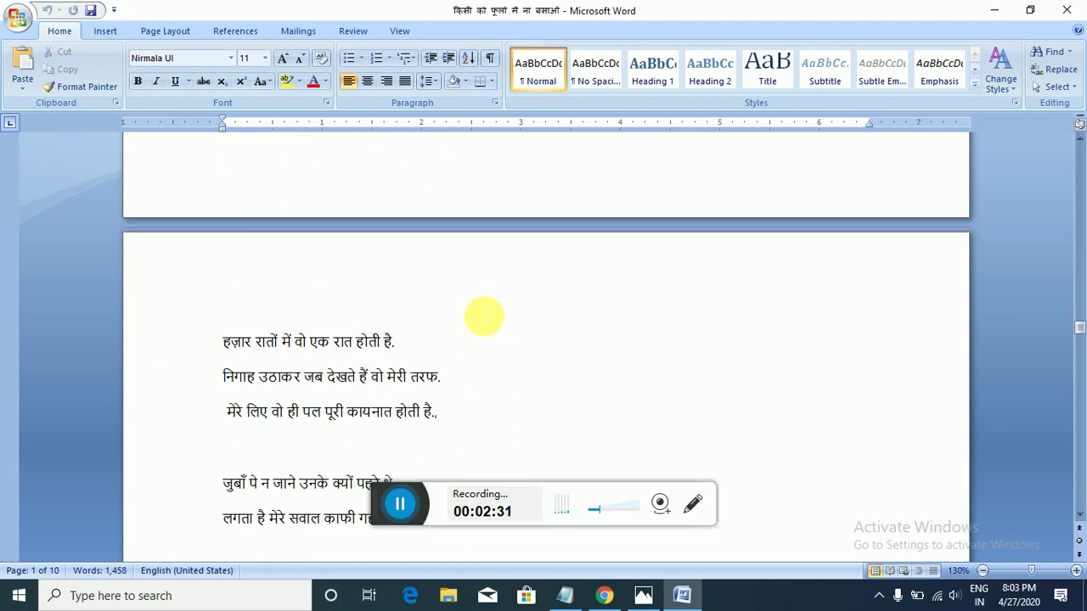
scroll(488, 313, "down", 15)
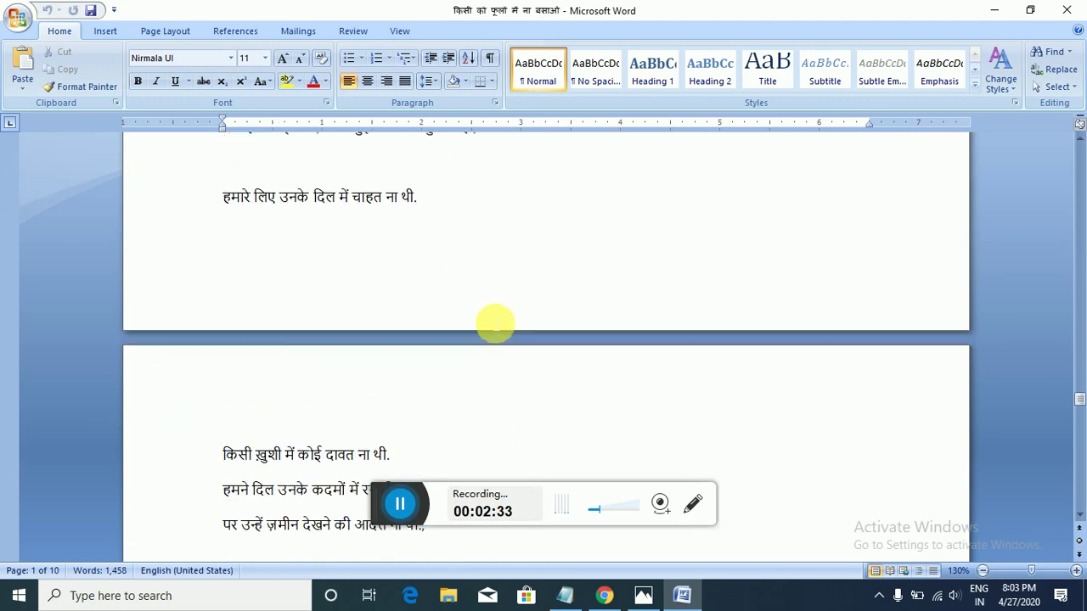
scroll(497, 328, "down", 15)
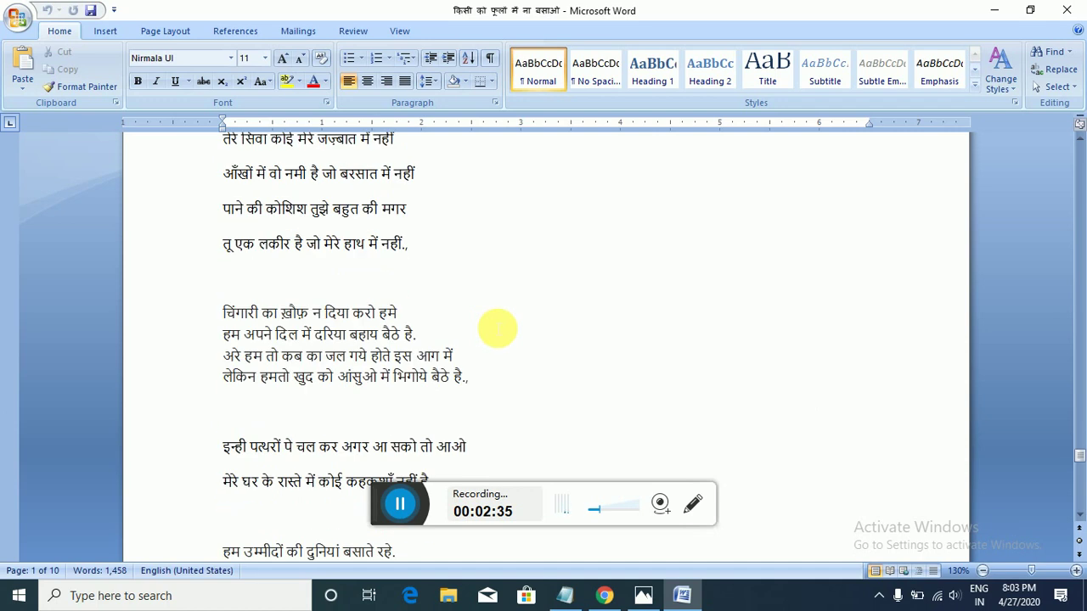
scroll(498, 323, "down", 5)
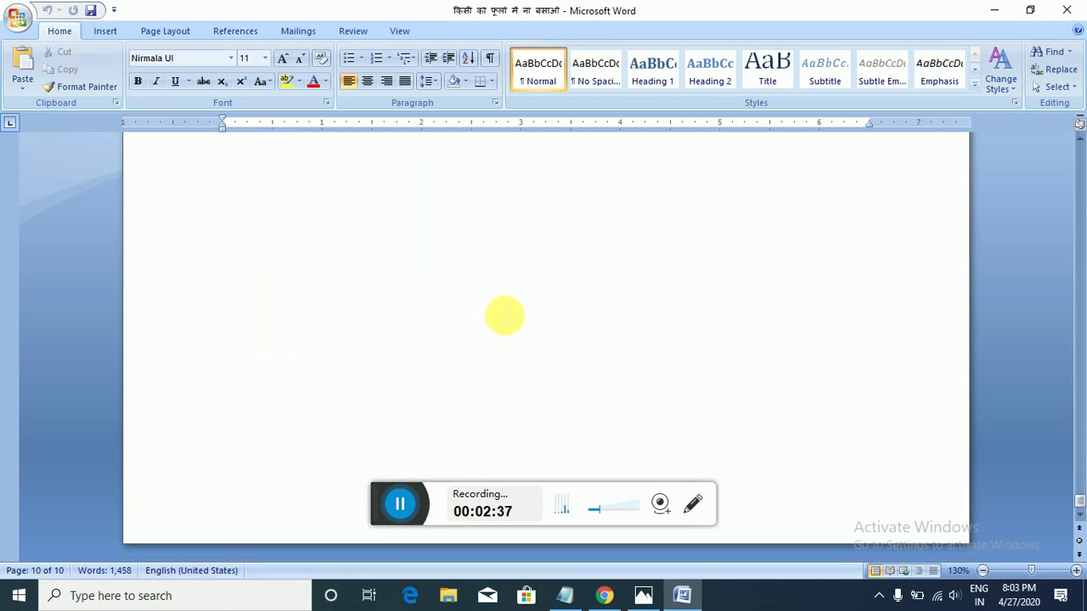
Review the shayari document back to its first page and place the cursor on the blank line above the first verse.
scroll(509, 305, "up", 10)
scroll(515, 279, "up", 15)
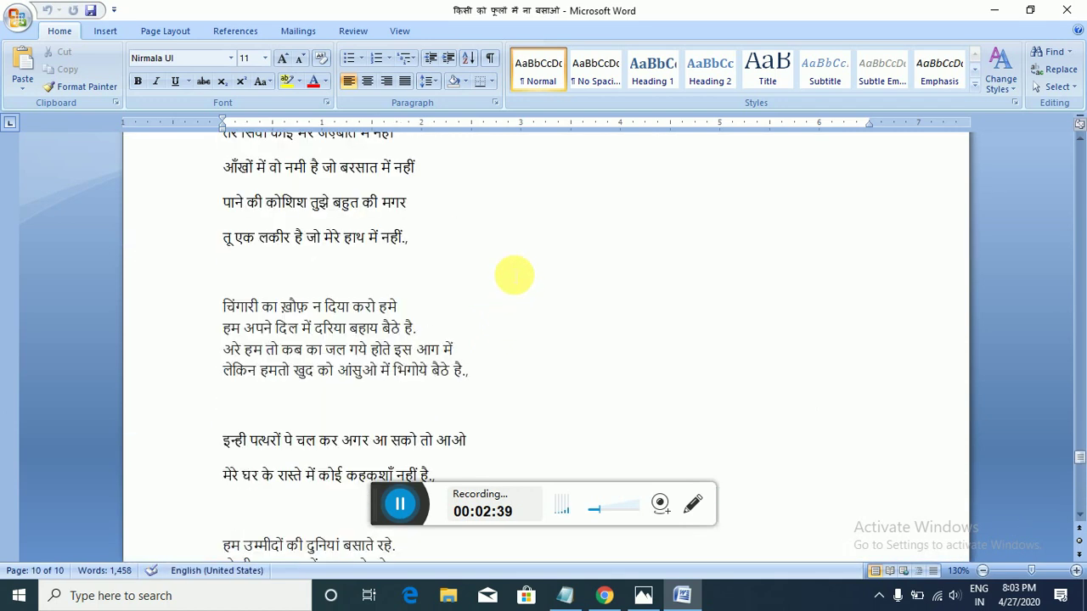
scroll(512, 274, "up", 15)
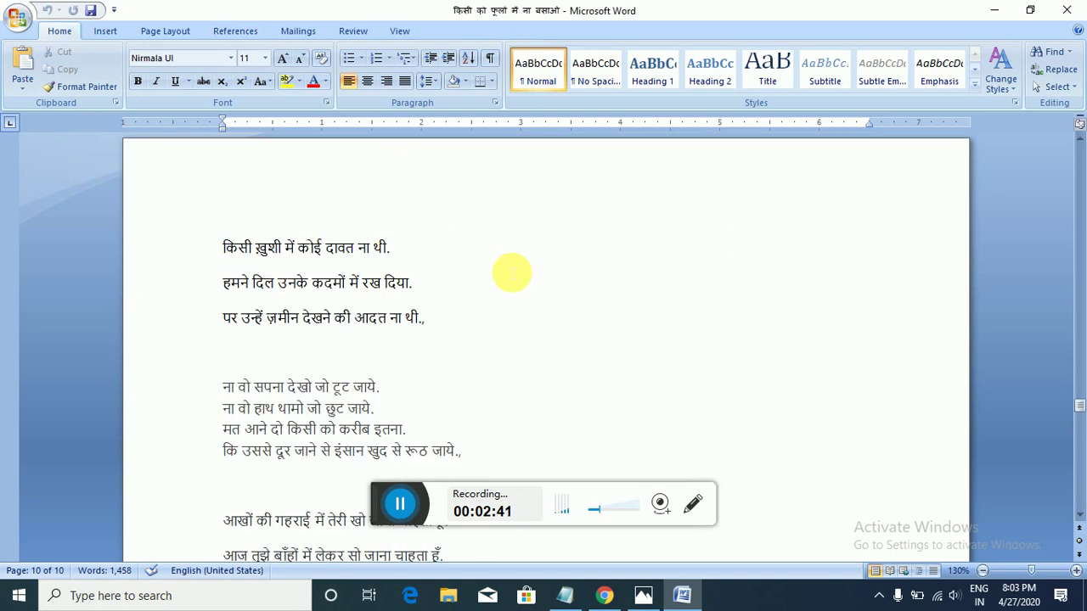
scroll(509, 269, "up", 15)
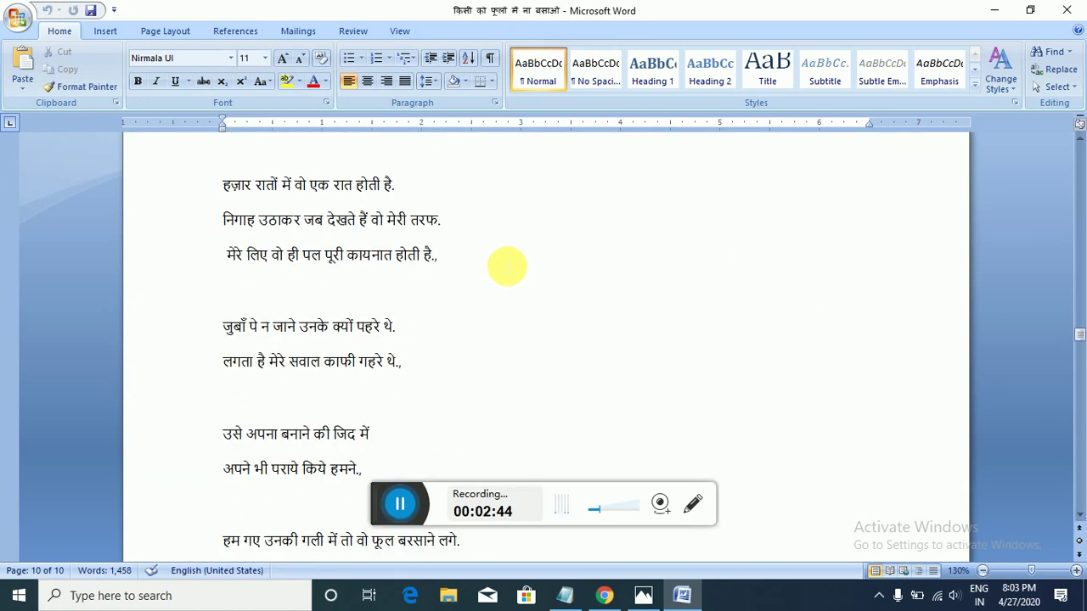
scroll(500, 261, "up", 15)
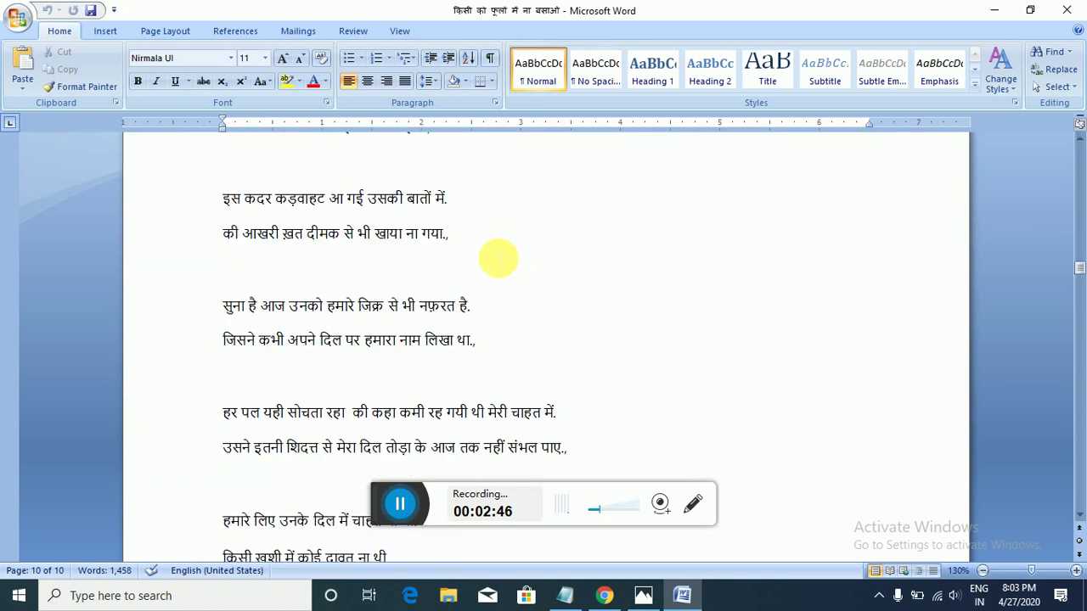
scroll(496, 257, "up", 15)
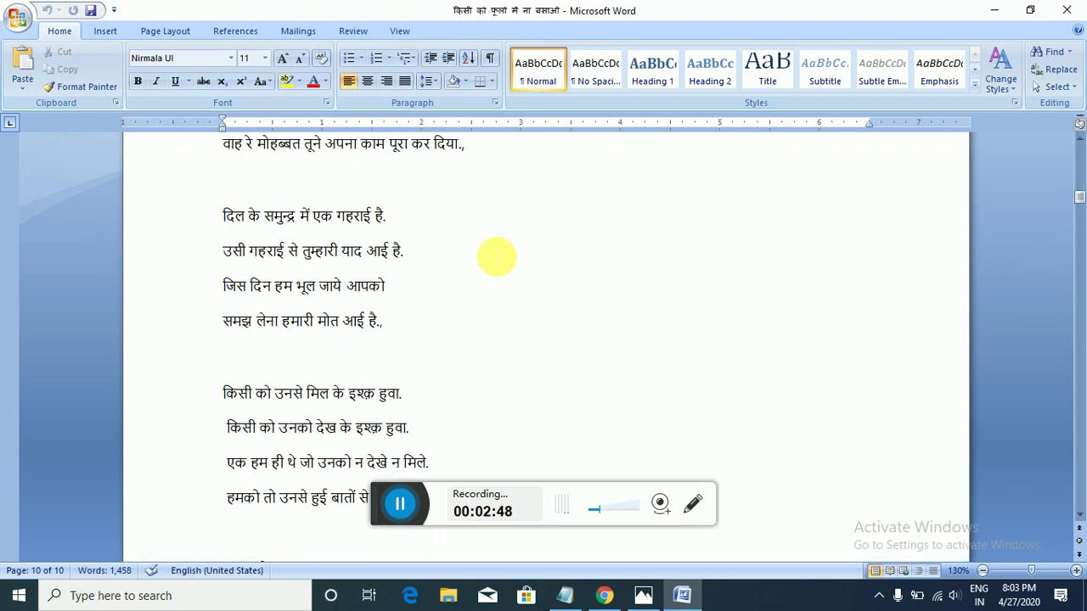
scroll(495, 257, "up", 5)
left_click(494, 256)
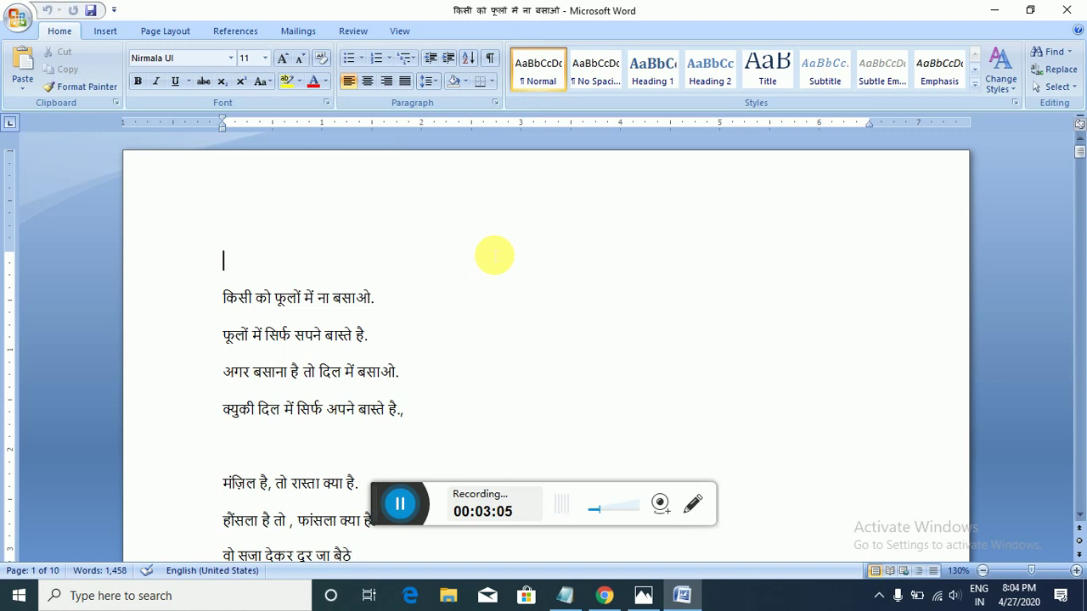
Return to Chrome and examine how the slogans are written and formatted in the Tuberculosis Slogans article.
left_click(993, 10)
scroll(452, 260, "down", 5)
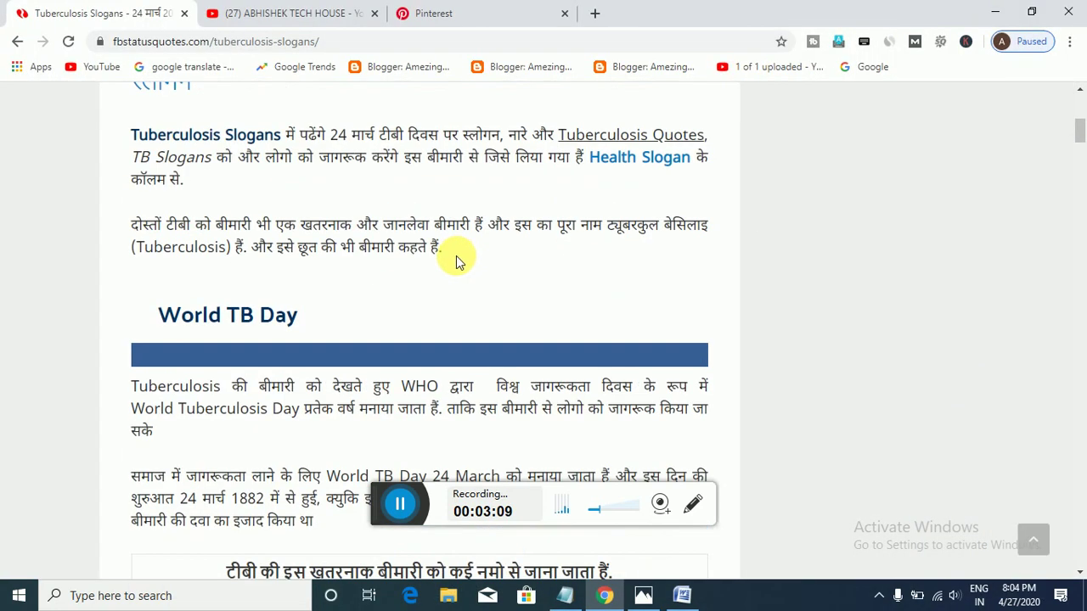
scroll(456, 260, "up", 5)
scroll(390, 306, "down", 5)
scroll(401, 283, "down", 15)
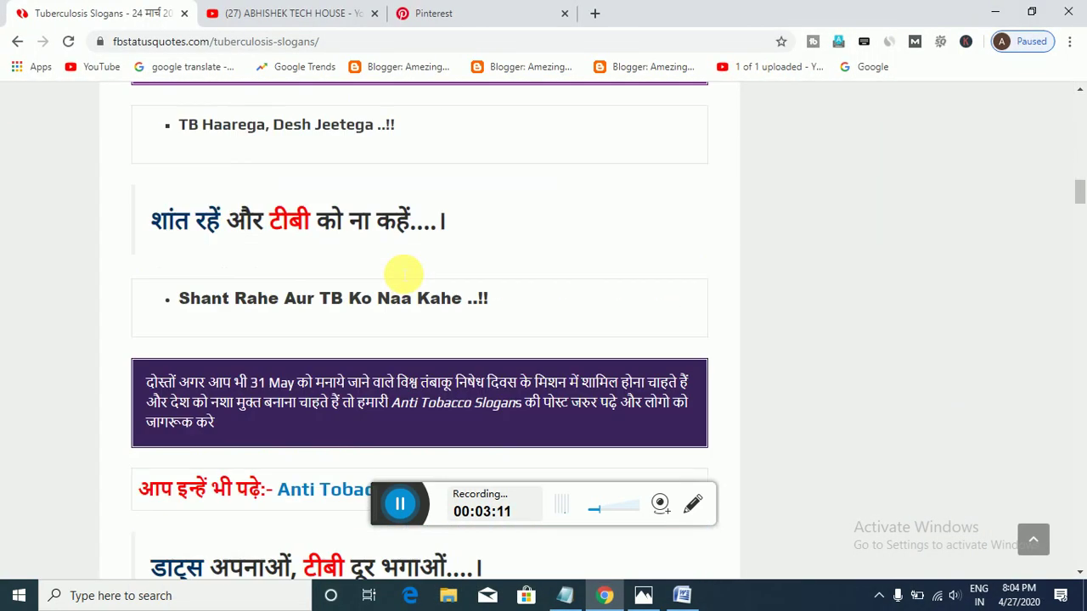
scroll(378, 286, "down", 15)
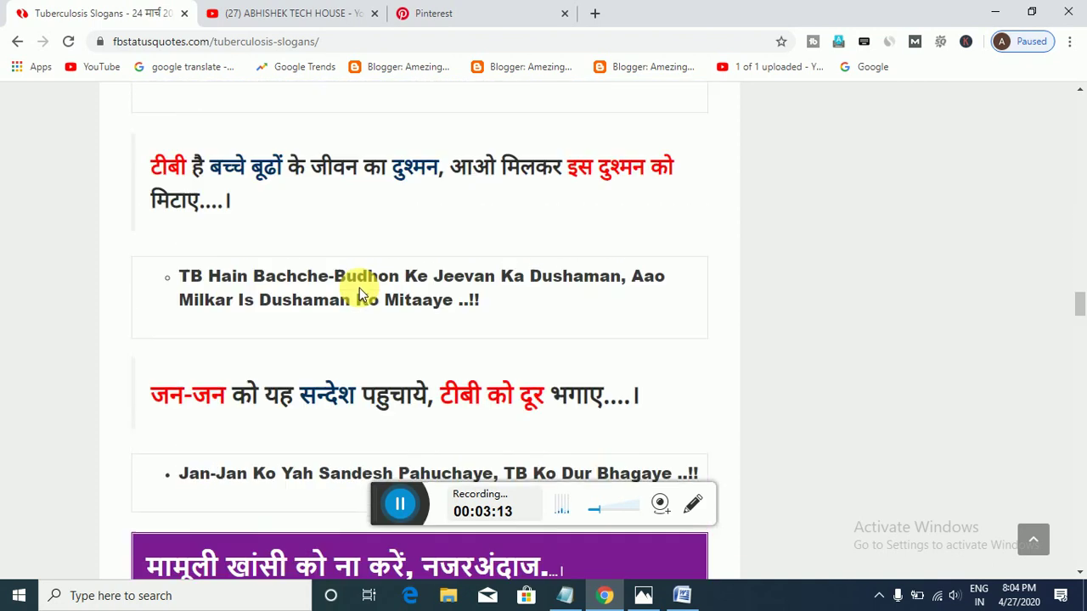
scroll(383, 308, "down", 5)
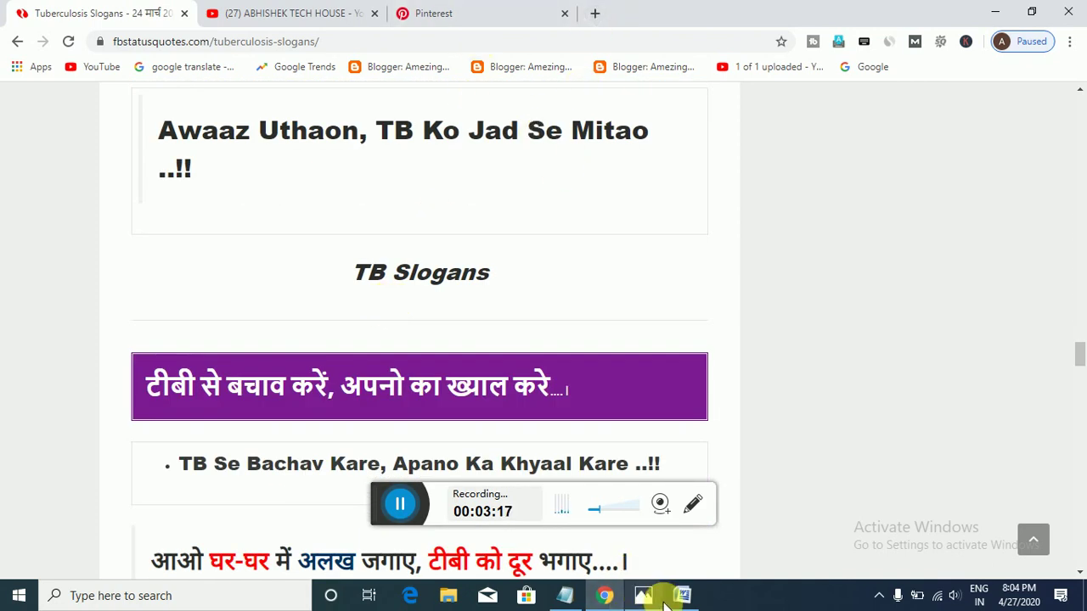
Search Google for "love shayari" in a new tab and look through the listed shayari sites.
left_click(598, 14)
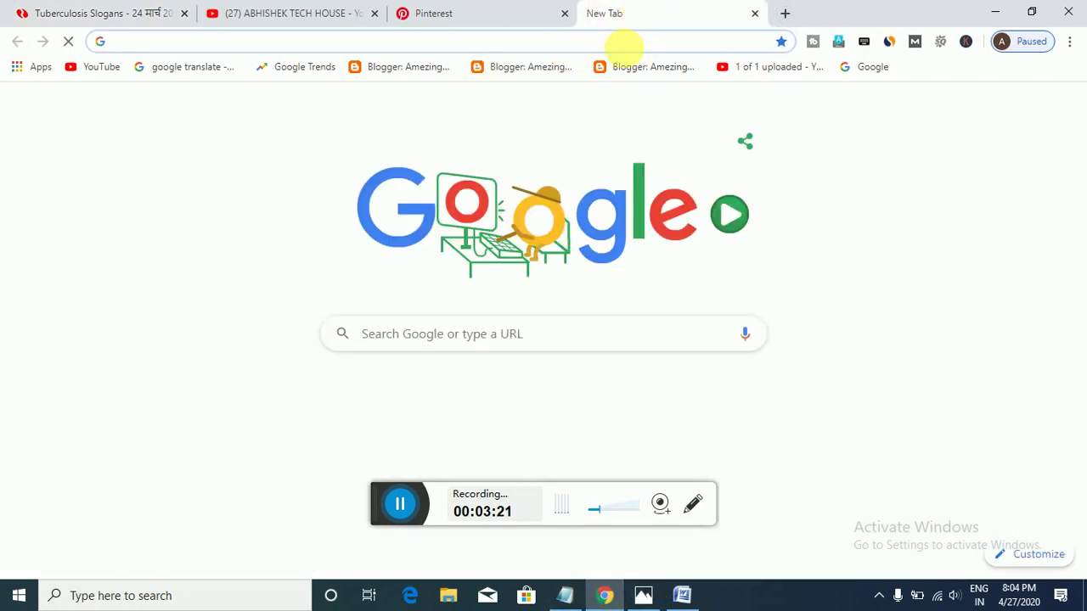
type("love")
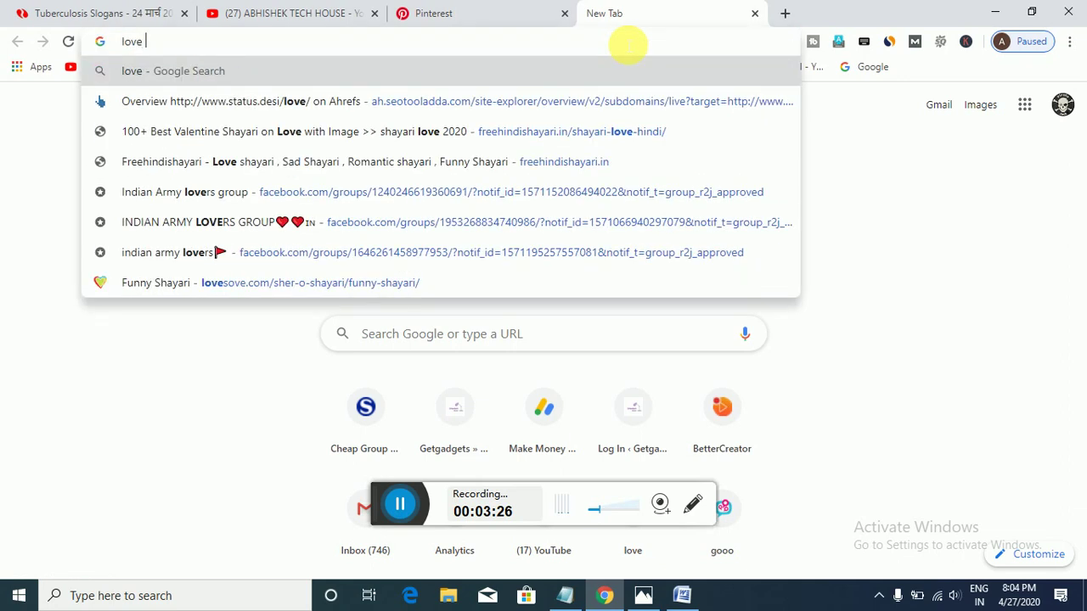
type(" sha")
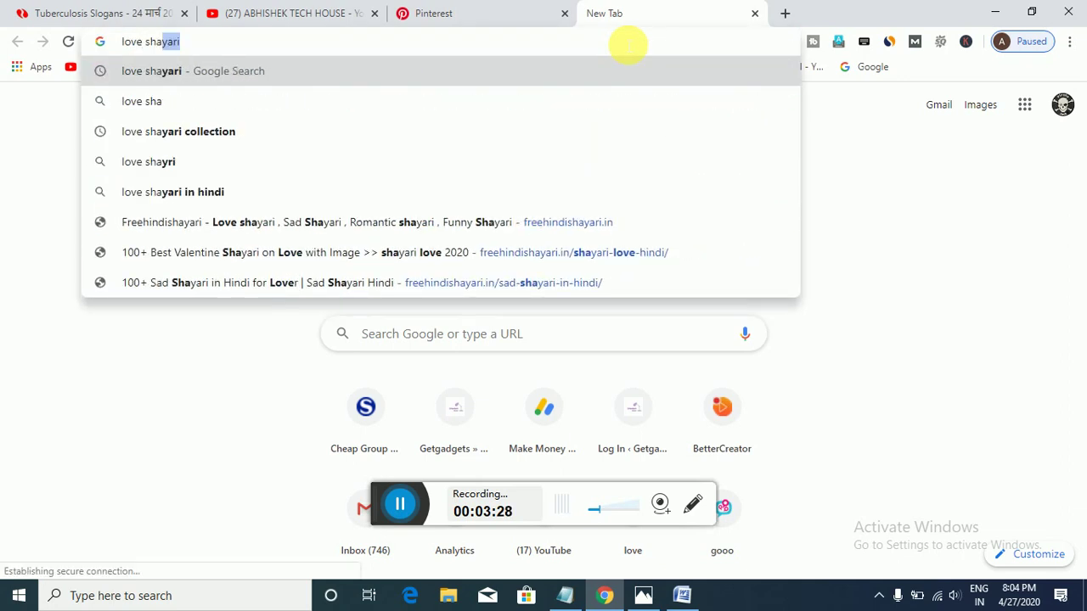
type("yari")
key("Return")
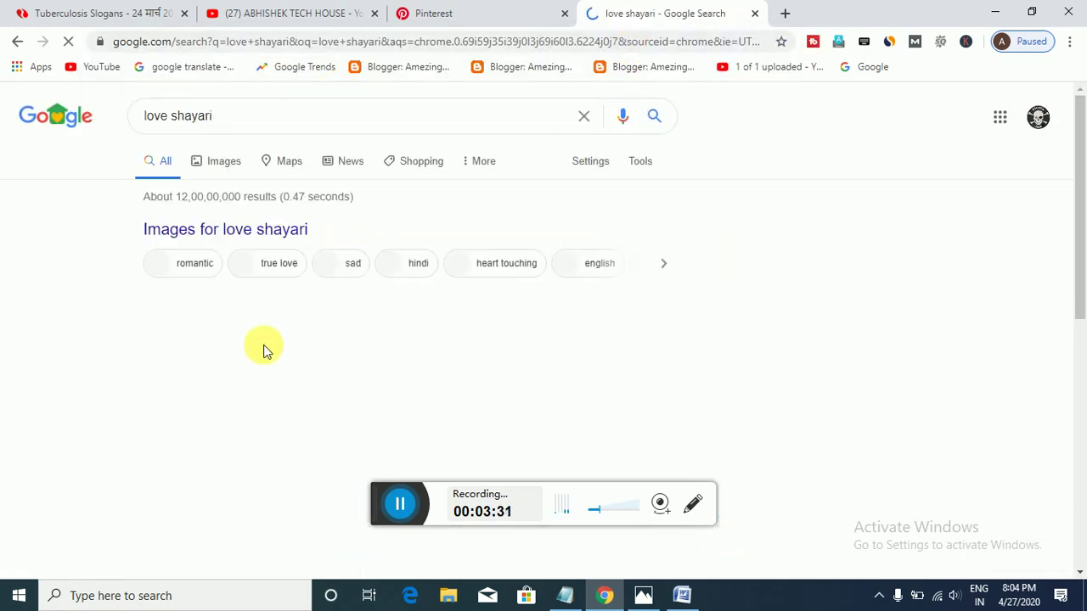
scroll(72, 356, "down", 10)
scroll(74, 299, "down", 6)
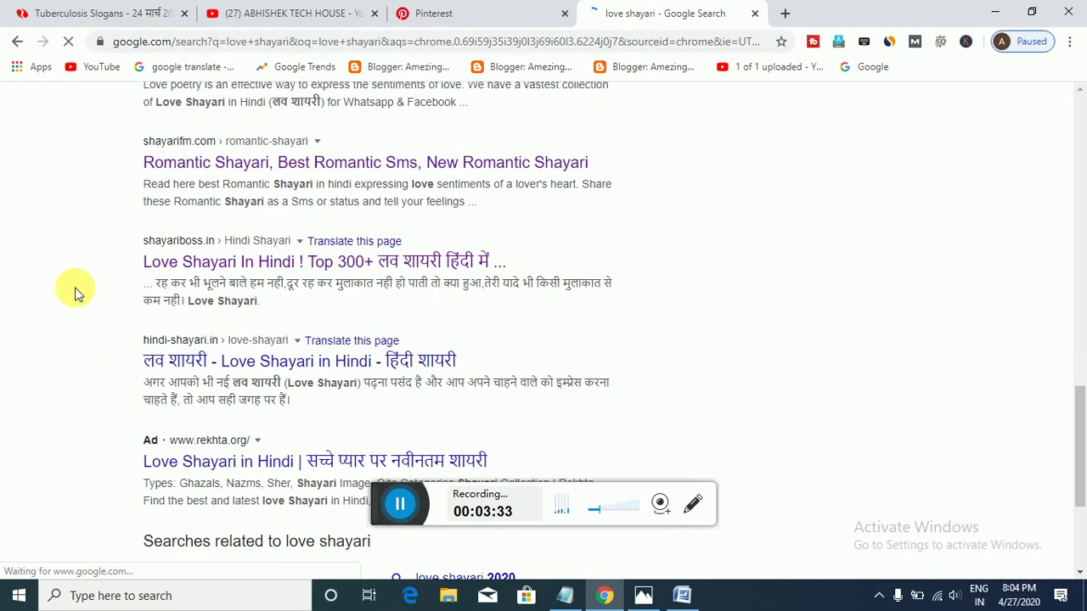
Review the love shayari results, open page 7 of them and examine the shayari sites listed there.
scroll(64, 285, "up", 9)
scroll(64, 280, "up", 3)
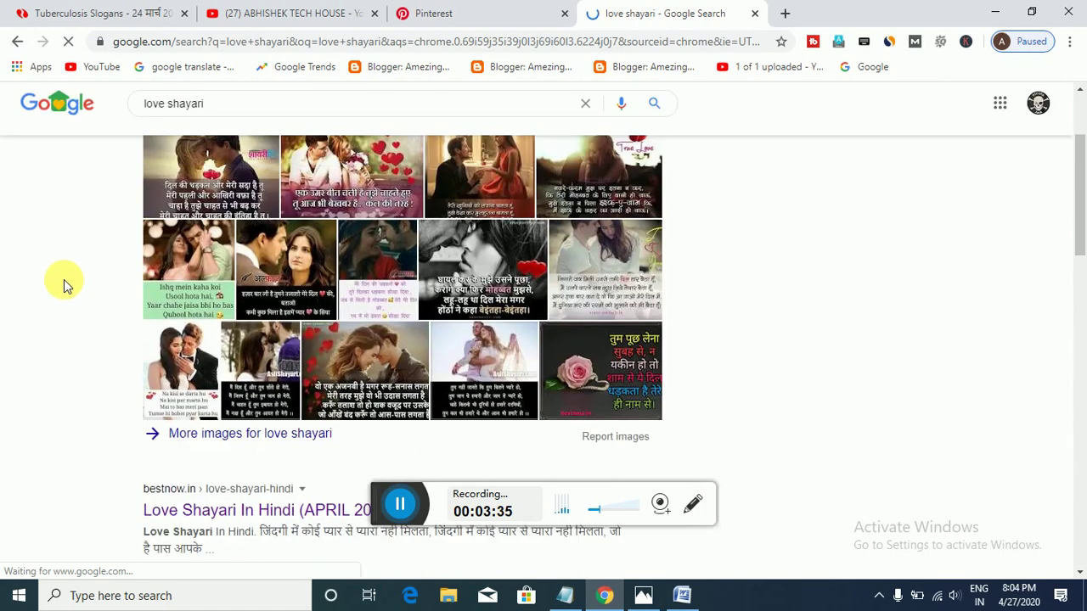
scroll(64, 280, "down", 13)
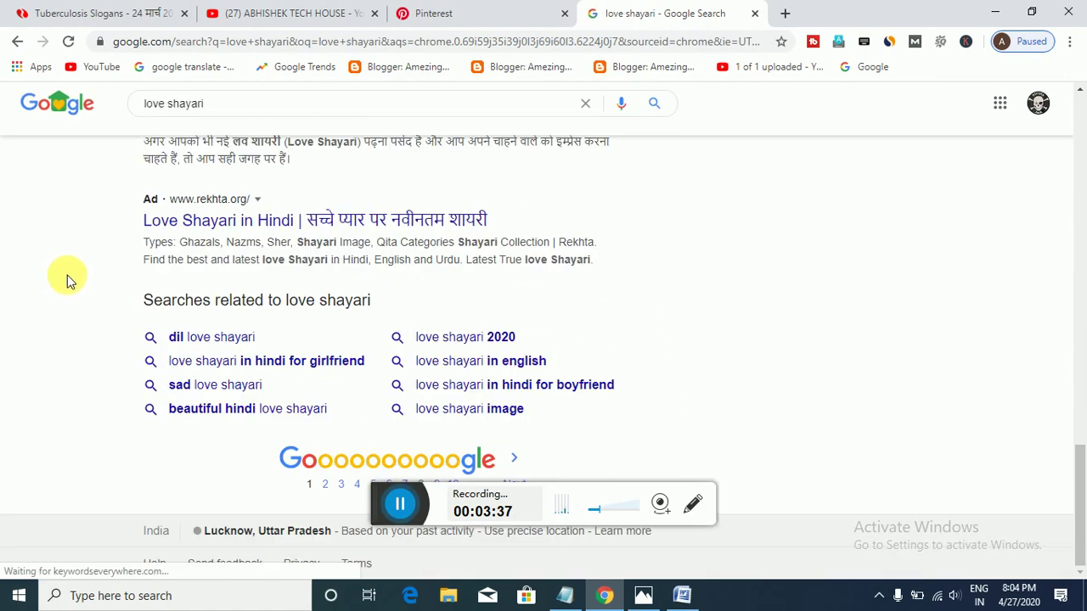
left_click(411, 484)
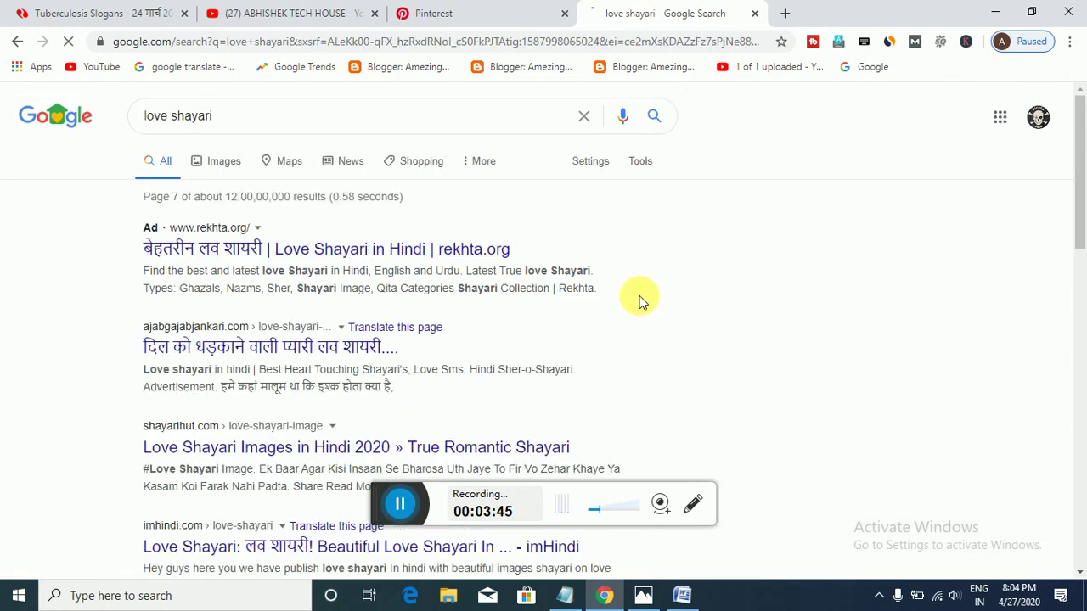
scroll(158, 298, "down", 1)
scroll(157, 298, "down", 5)
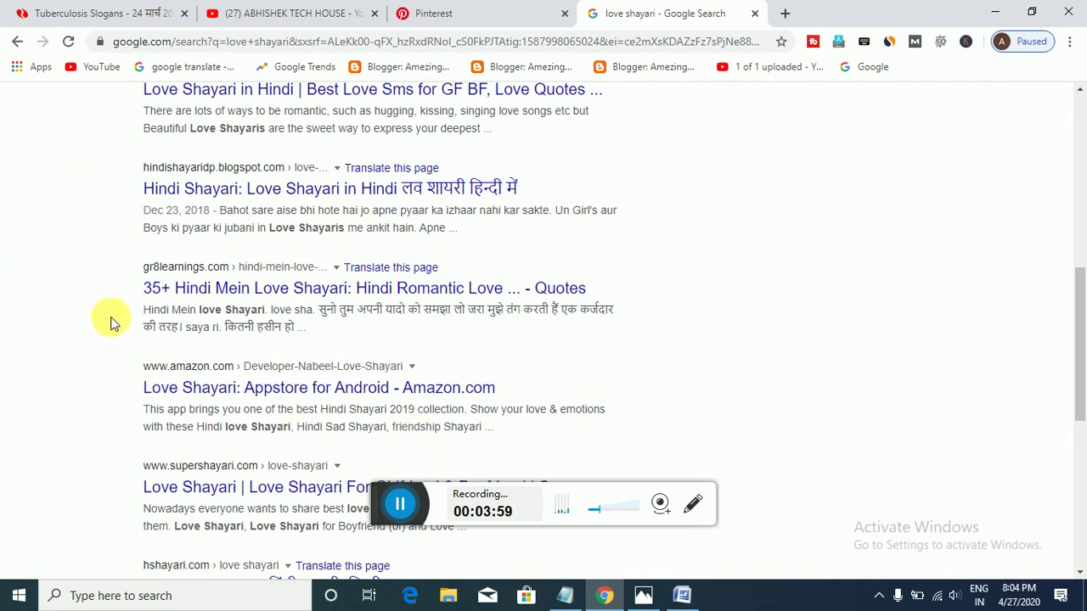
left_click(145, 13)
left_click(652, 10)
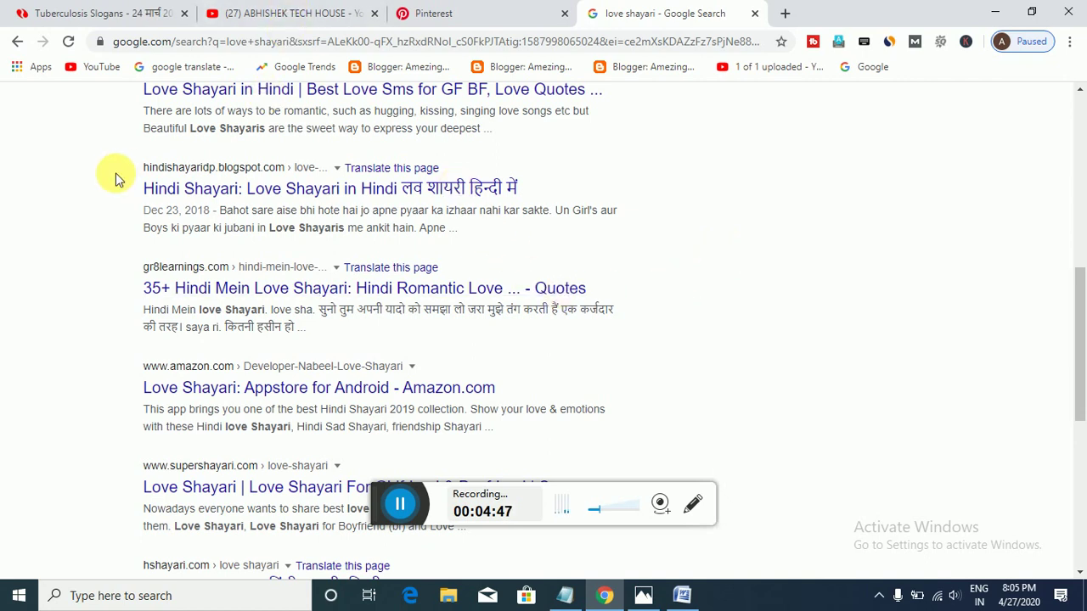
Close the love shayari results tab and view the uploaded videos on the open YouTube channel.
left_click(754, 13)
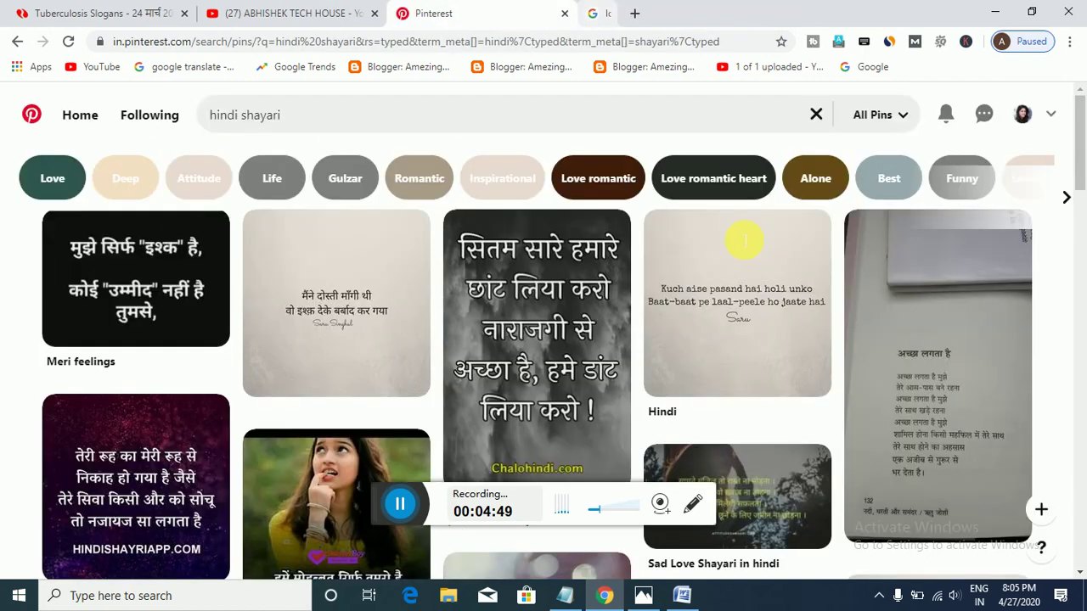
left_click(265, 11)
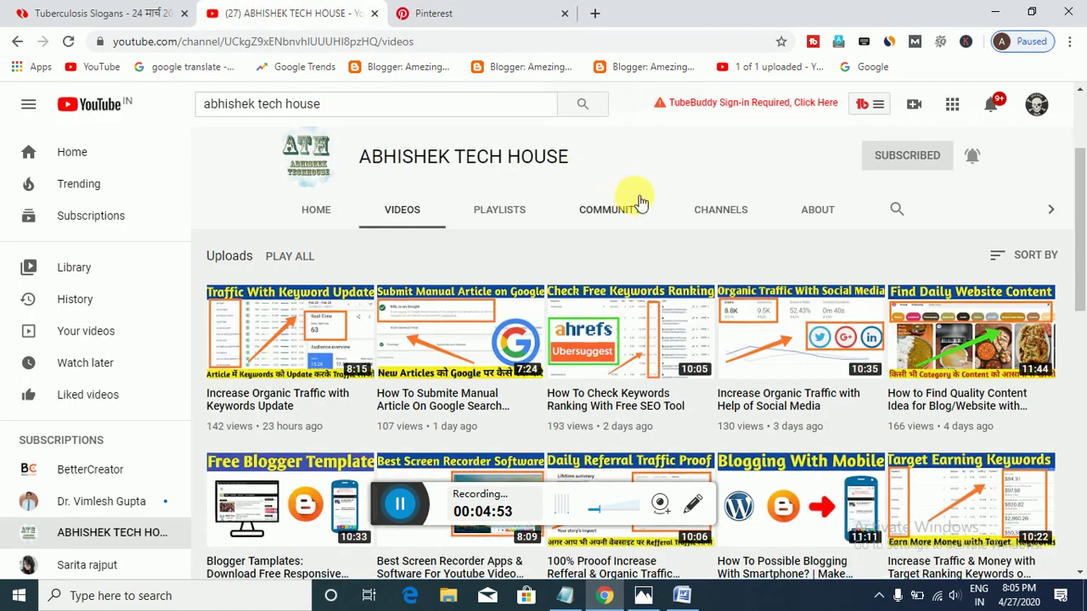
scroll(643, 175, "down", 1)
scroll(659, 182, "up", 1)
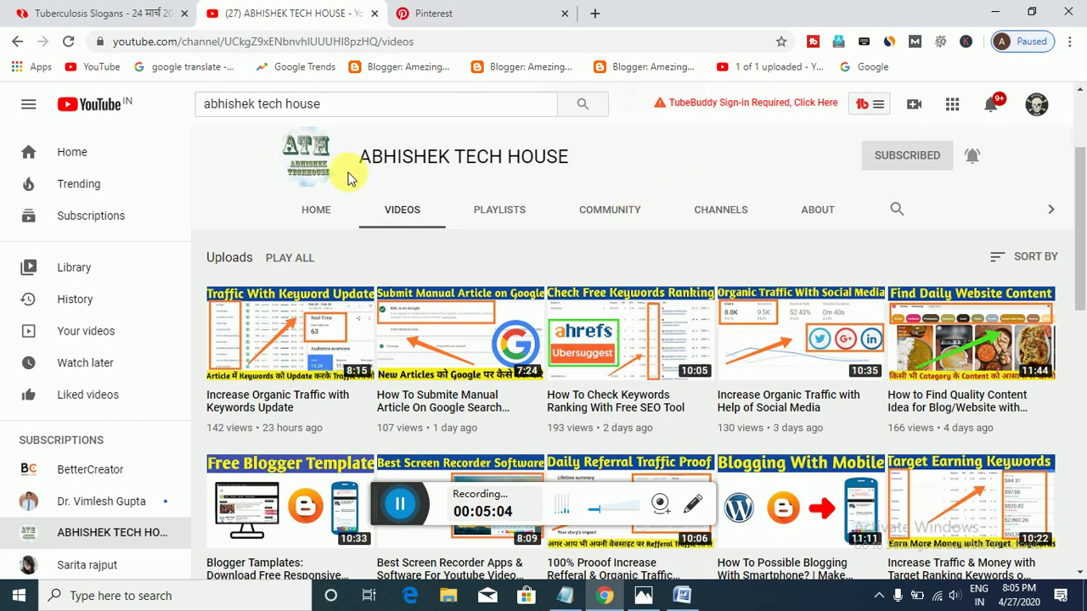
Go to the Pinterest results for hindi shayari and look through the shayari image pins.
left_click(476, 7)
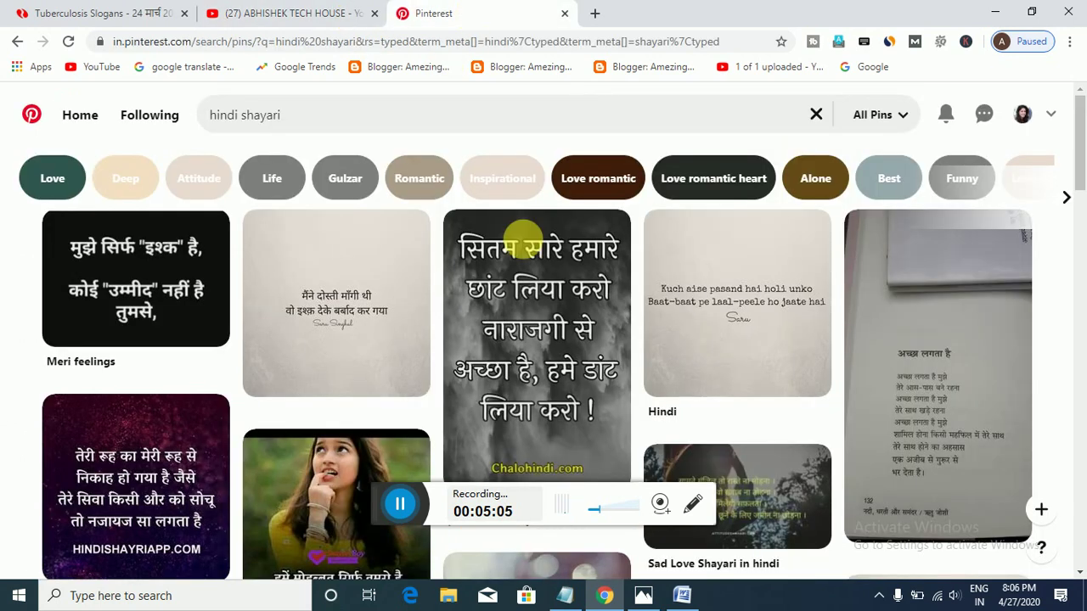
scroll(626, 368, "down", 5)
scroll(626, 322, "up", 5)
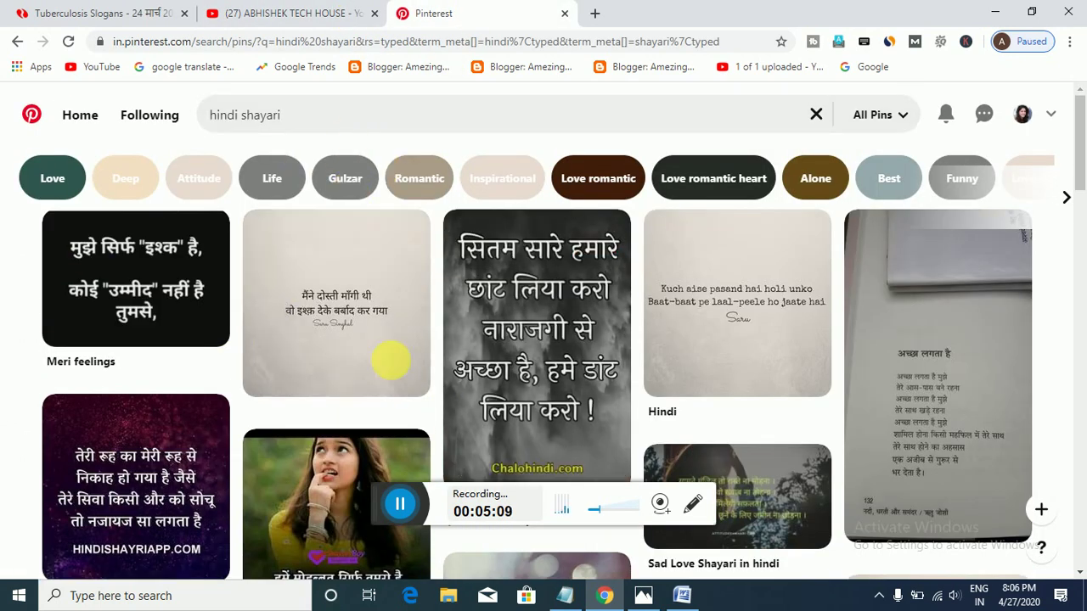
scroll(390, 359, "down", 15)
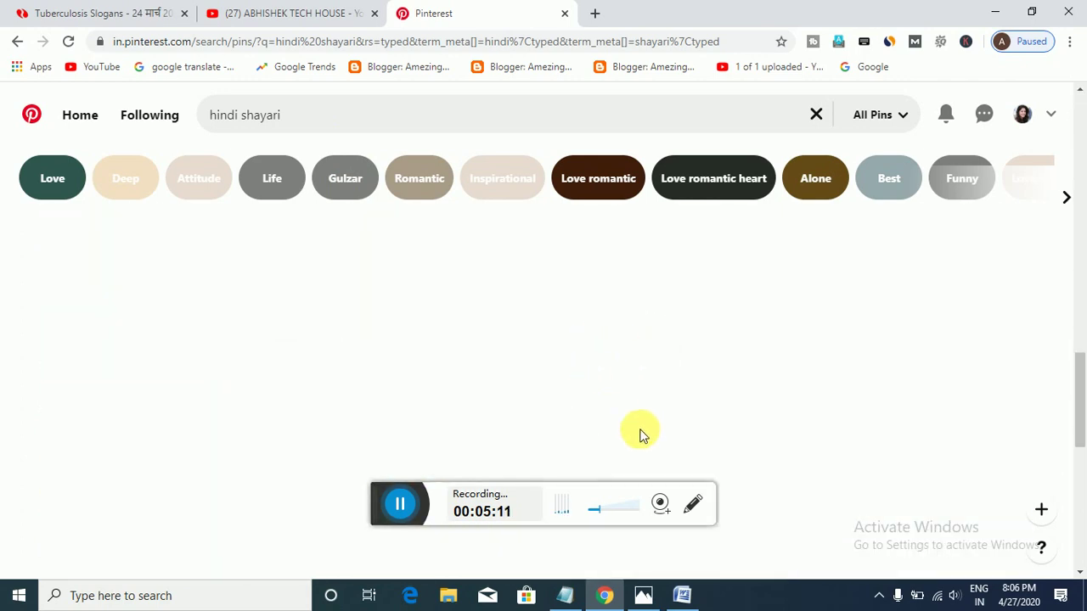
scroll(607, 338, "down", 5)
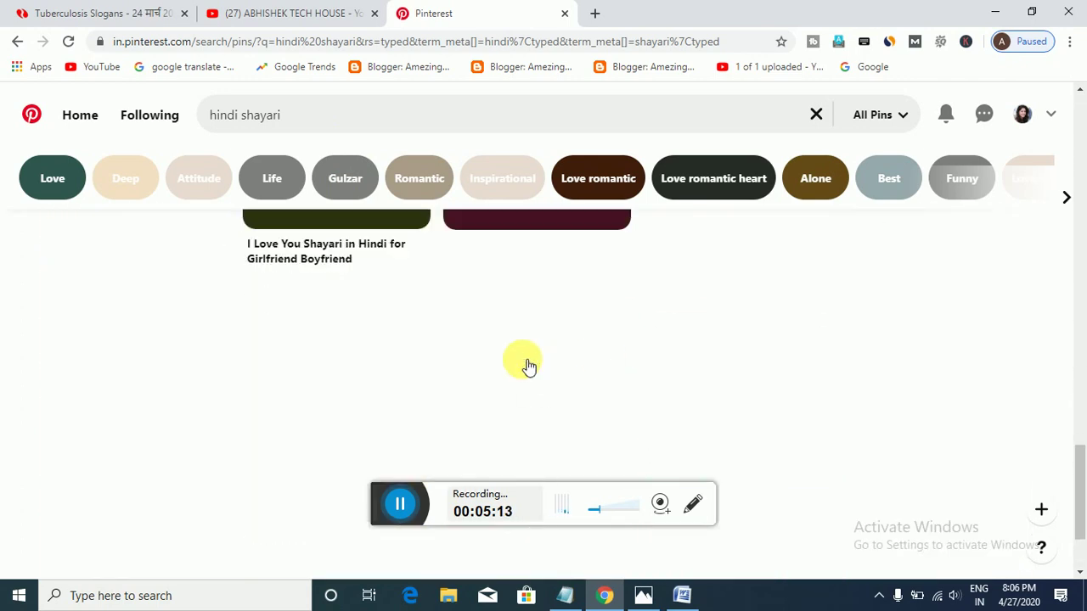
scroll(528, 356, "down", 5)
scroll(763, 418, "up", 6)
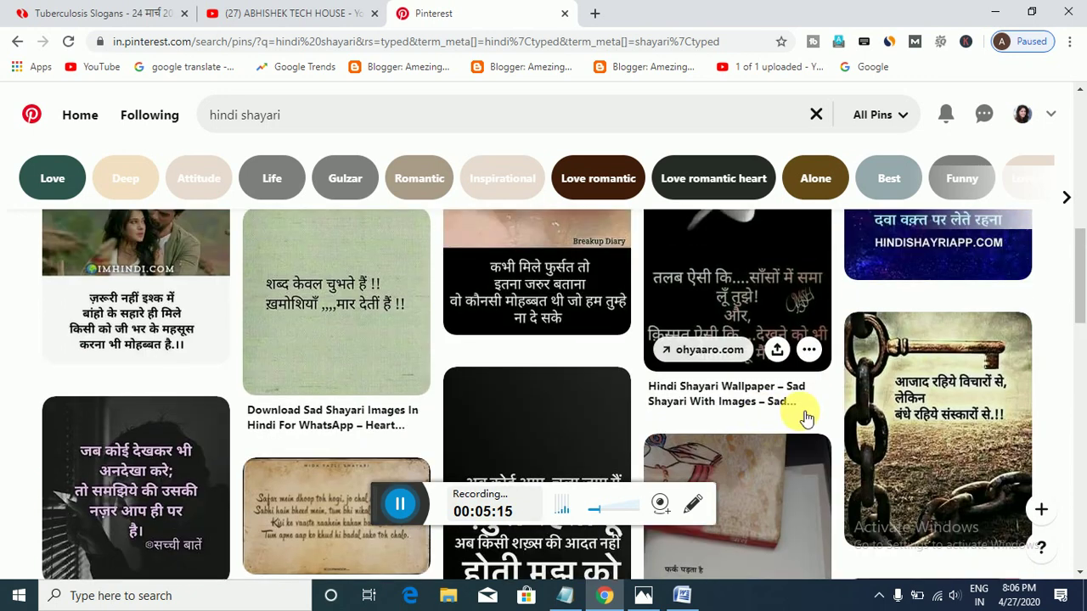
scroll(614, 408, "down", 2)
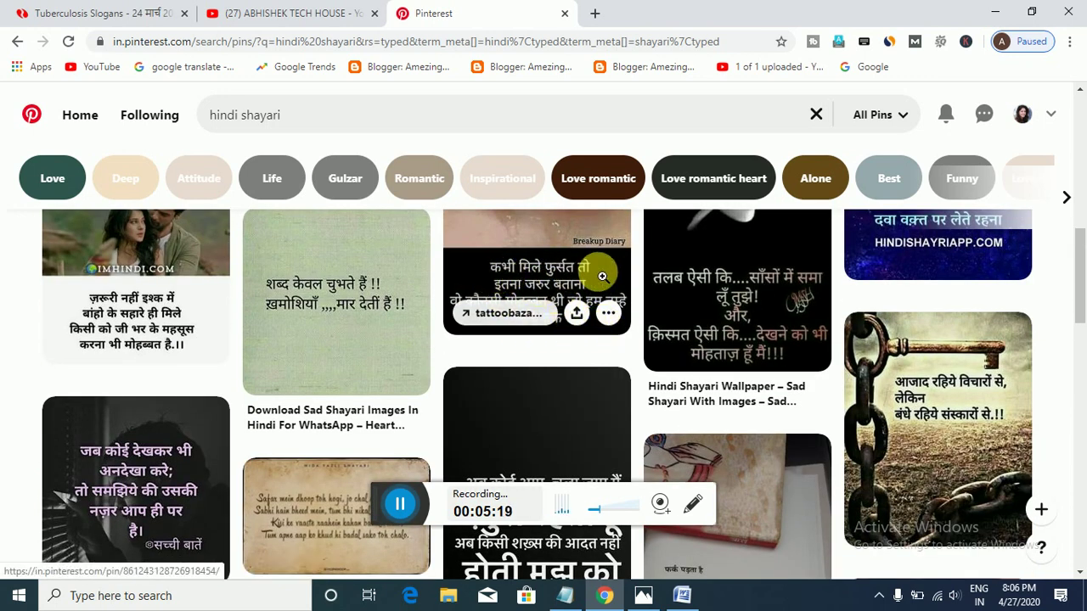
Switch to the Word document of Hindi shayari, read through its opening verses and return to the start of page 1.
left_click(689, 597)
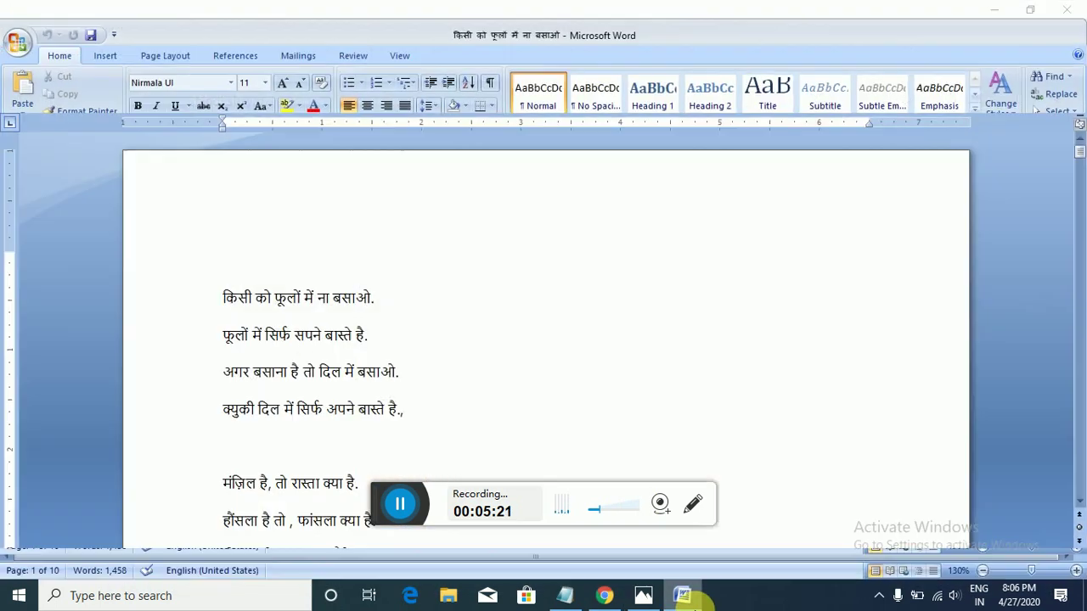
scroll(479, 327, "down", 3)
scroll(425, 331, "up", 3)
scroll(389, 346, "down", 15)
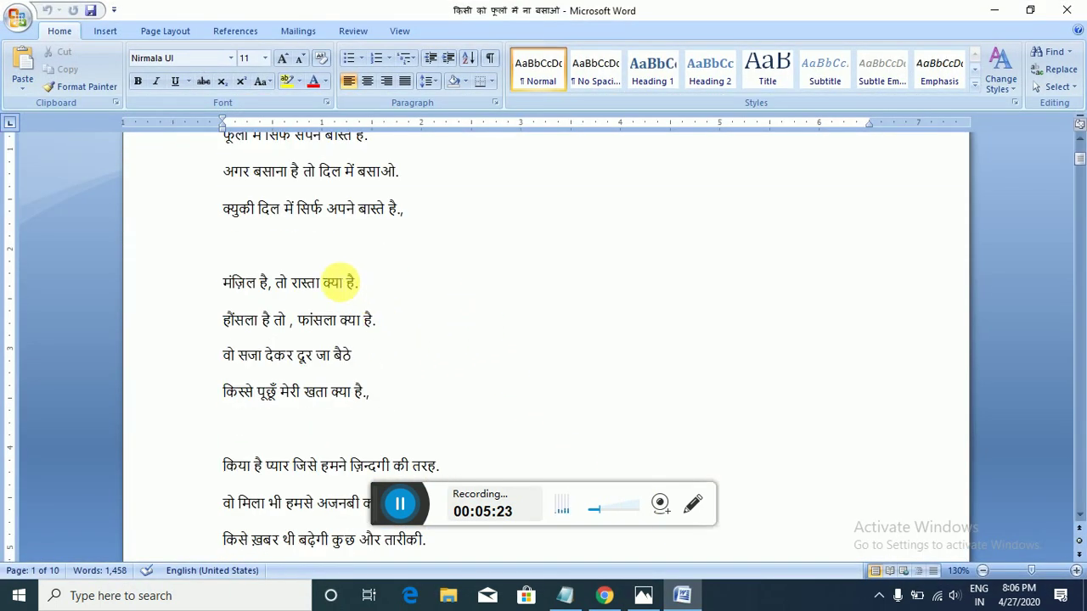
scroll(492, 306, "down", 10)
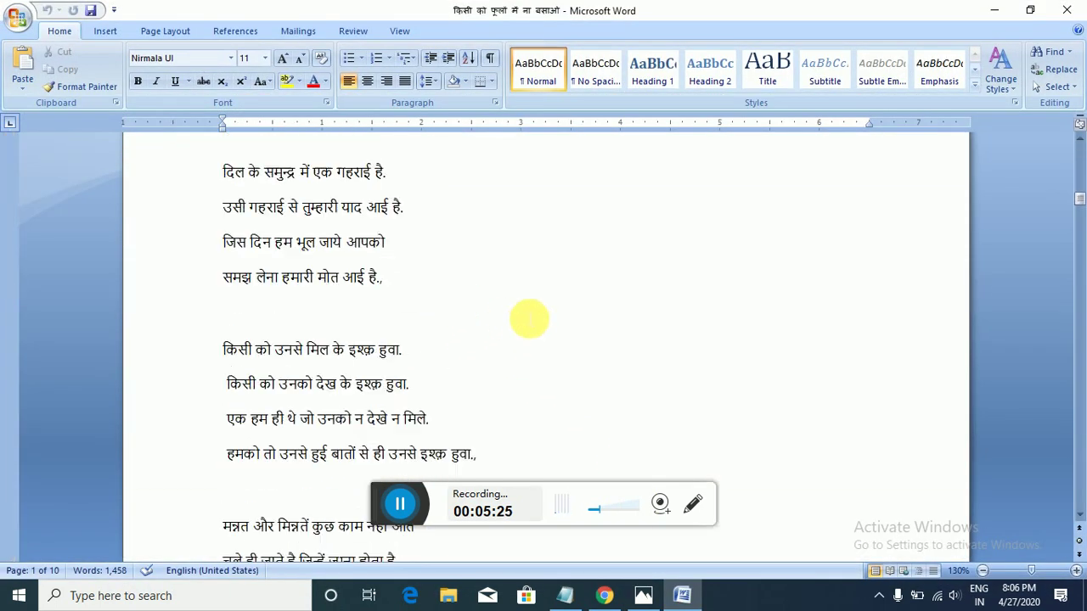
scroll(569, 320, "up", 12)
scroll(582, 319, "up", 15)
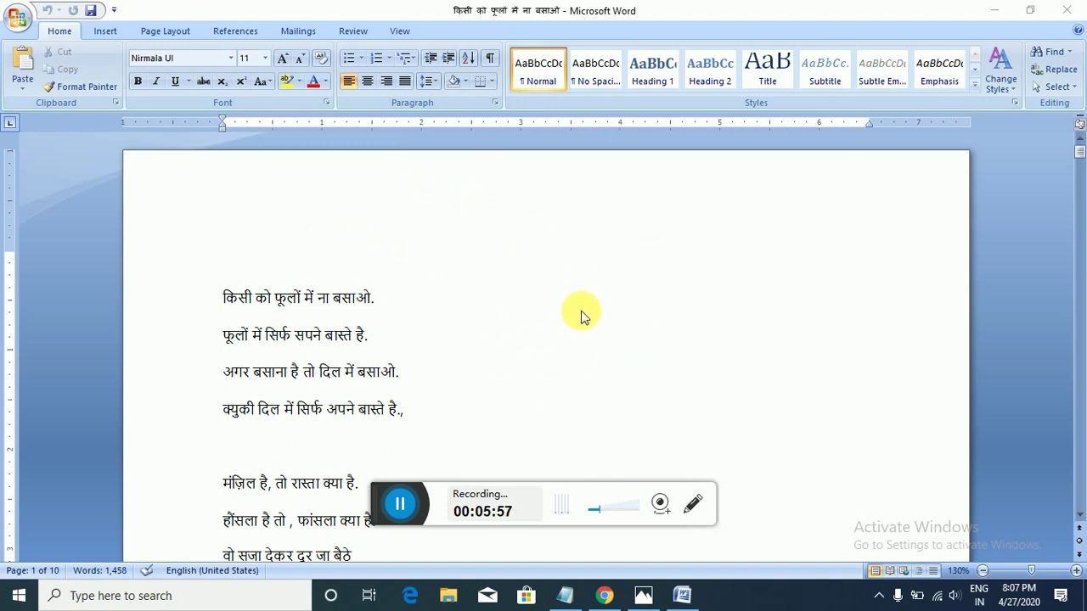
scroll(422, 315, "down", 2)
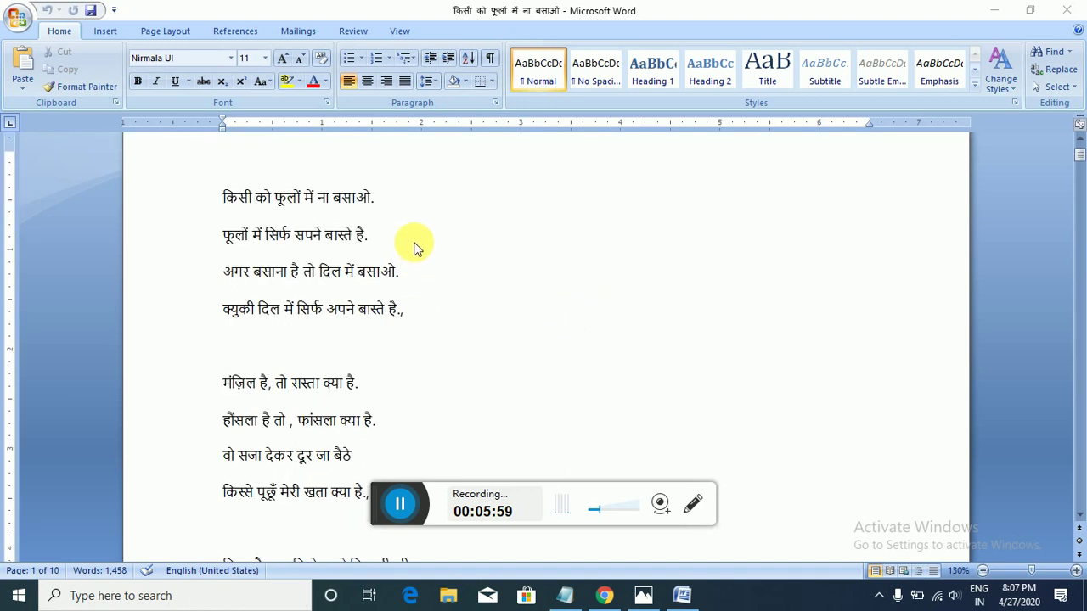
scroll(412, 245, "up", 2)
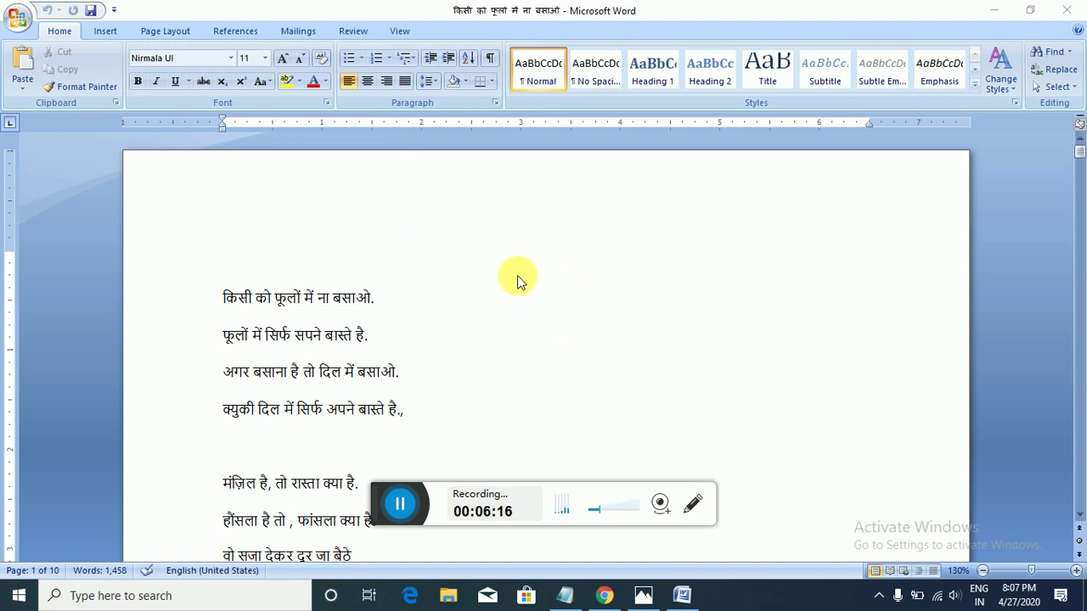
scroll(626, 330, "down", 3)
scroll(587, 340, "up", 3)
scroll(556, 297, "down", 3)
scroll(554, 307, "up", 3)
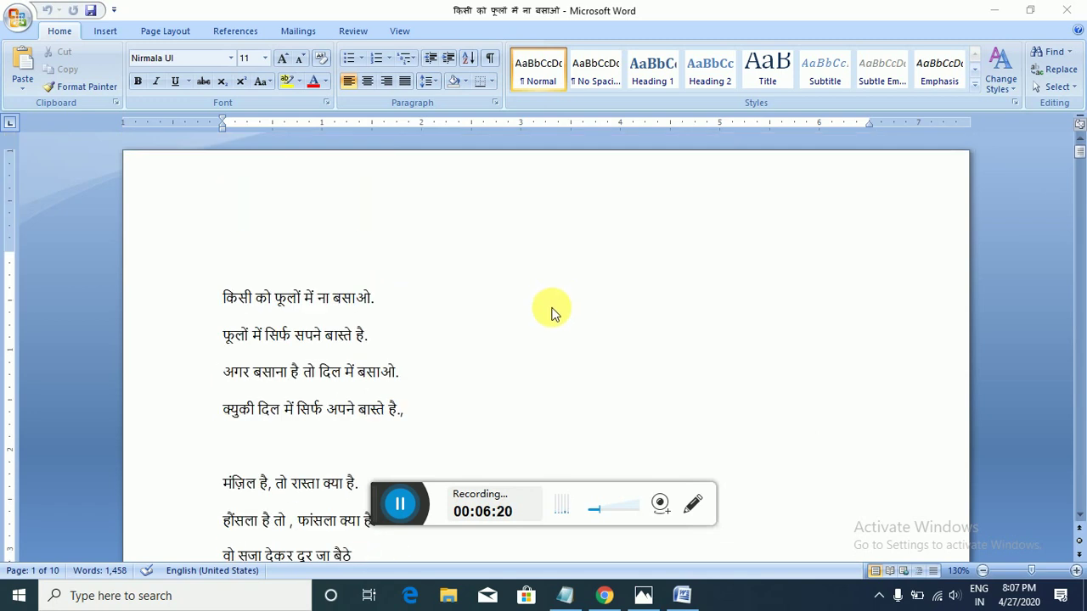
Minimize the Word document and examine the hindi shayari pins on Pinterest against it.
left_click(643, 599)
left_click(985, 17)
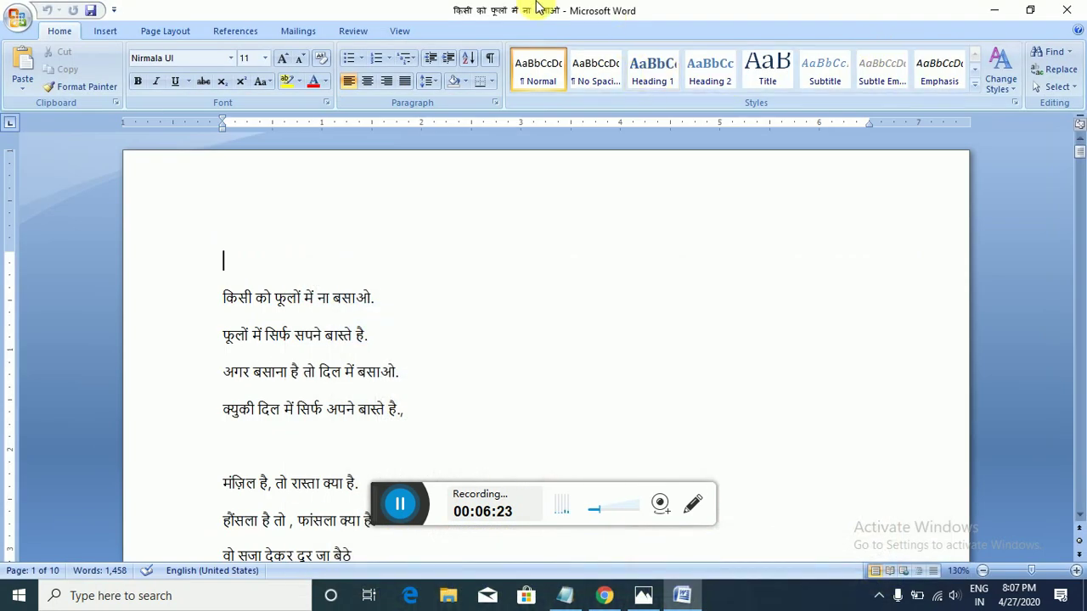
left_click(992, 10)
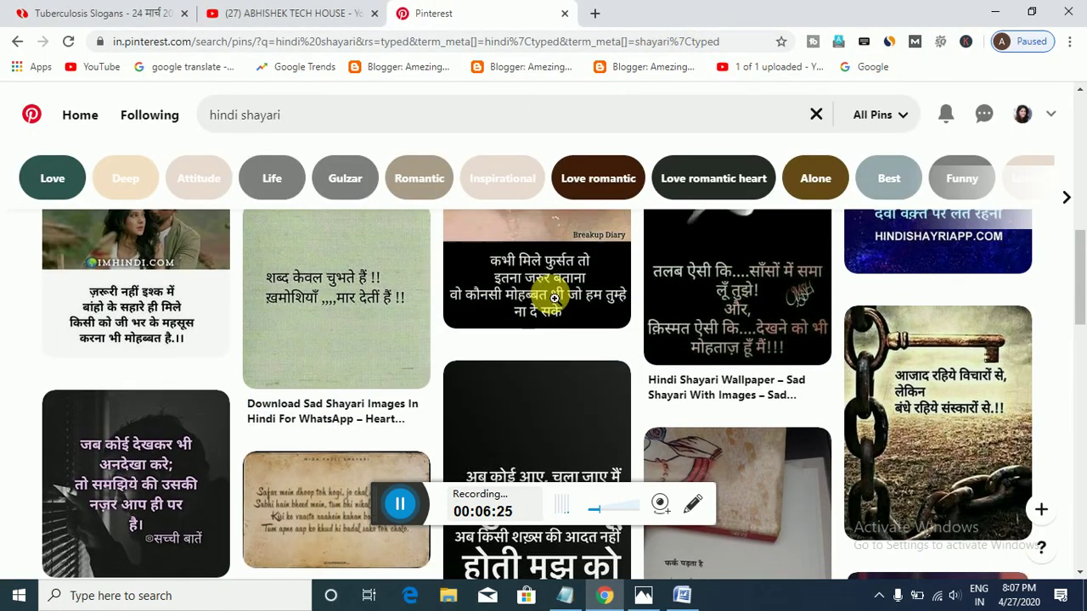
scroll(553, 298, "down", 4)
scroll(509, 301, "up", 4)
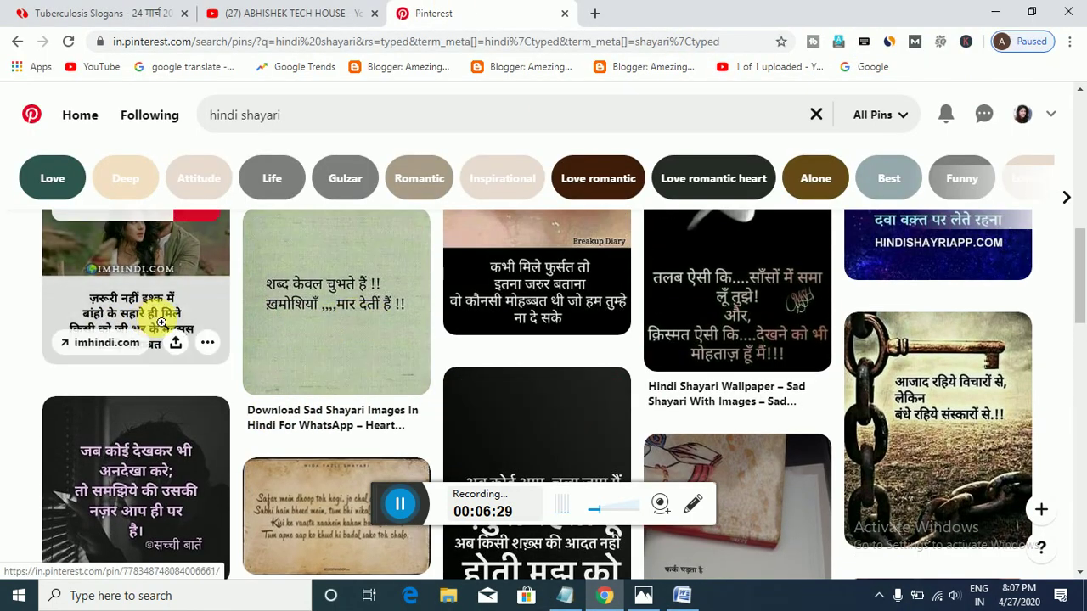
left_click(682, 595)
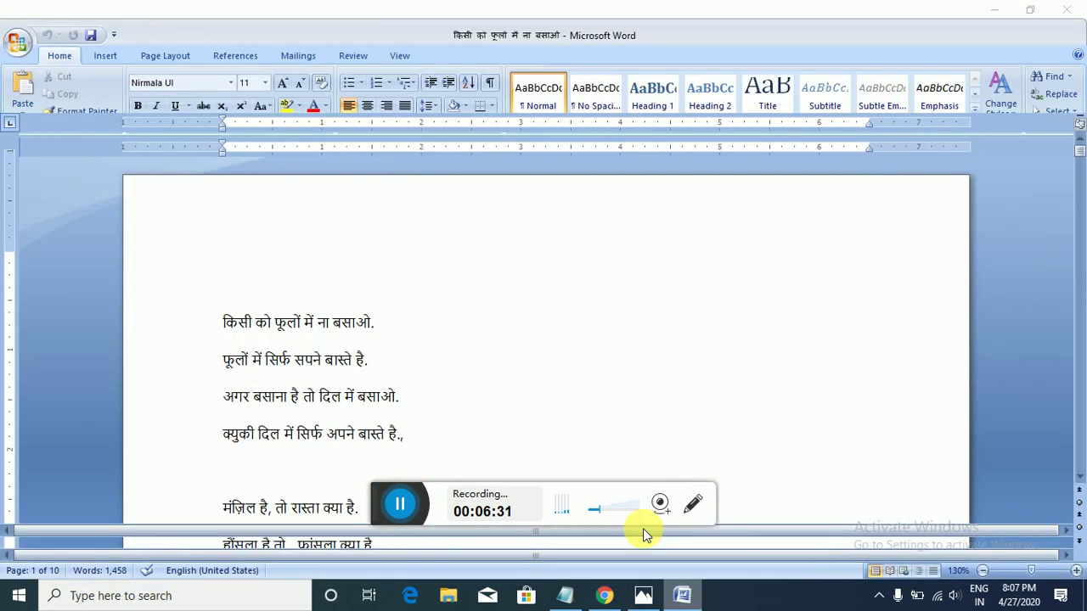
left_click(680, 597)
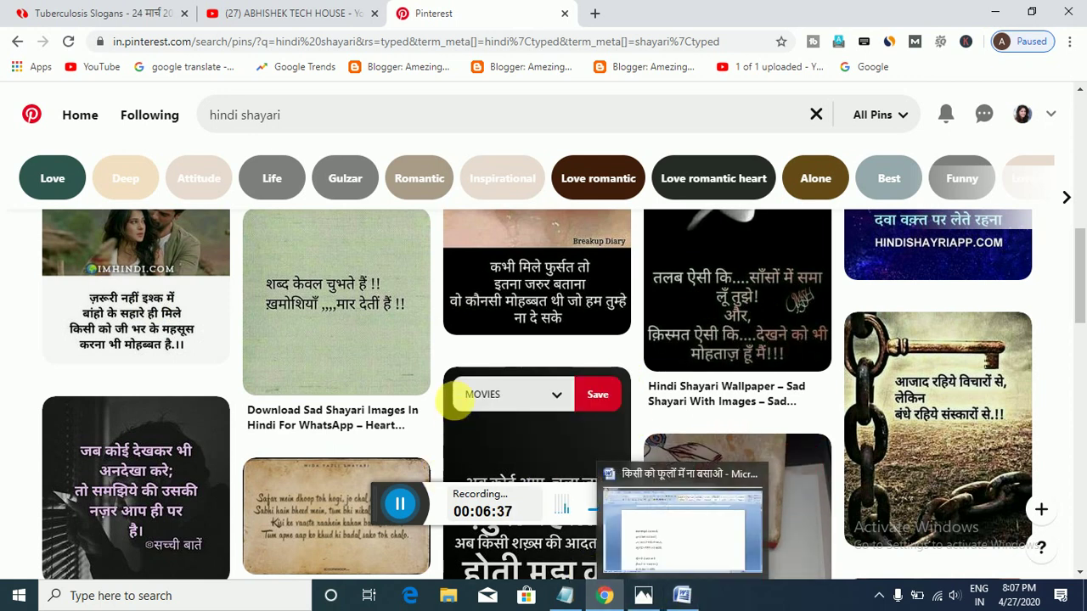
scroll(737, 365, "down", 2)
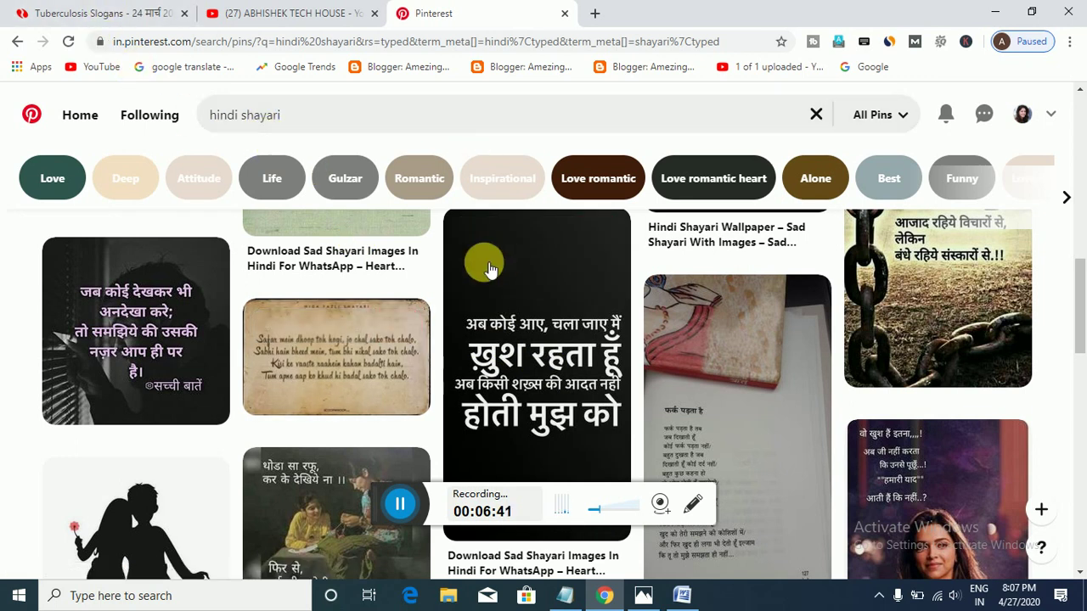
Search Google for "love shayari" in a new tab and look down the results to the related searches.
left_click(594, 13)
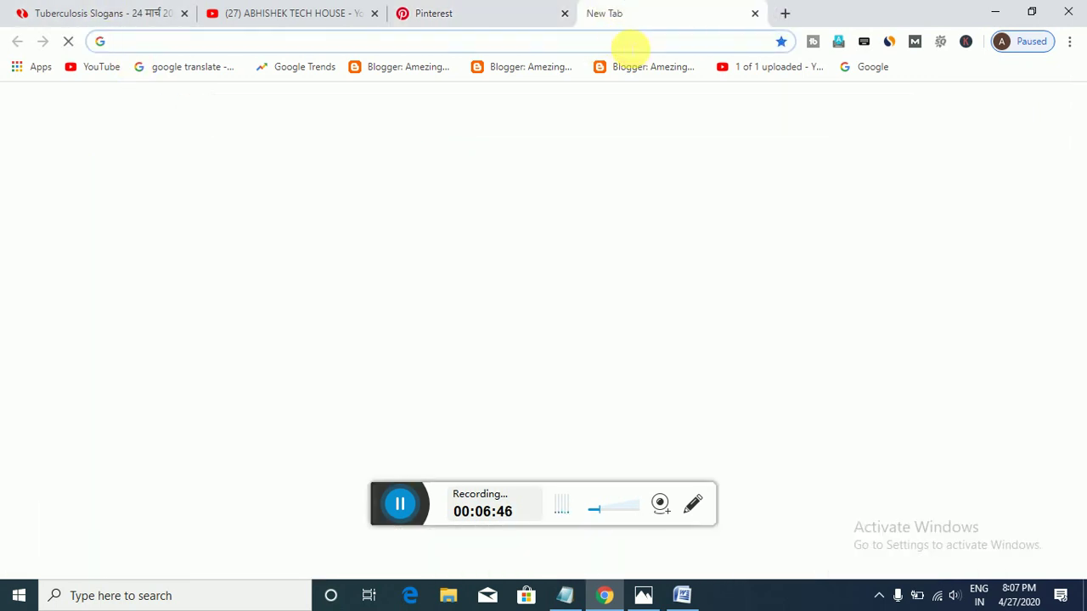
type("love")
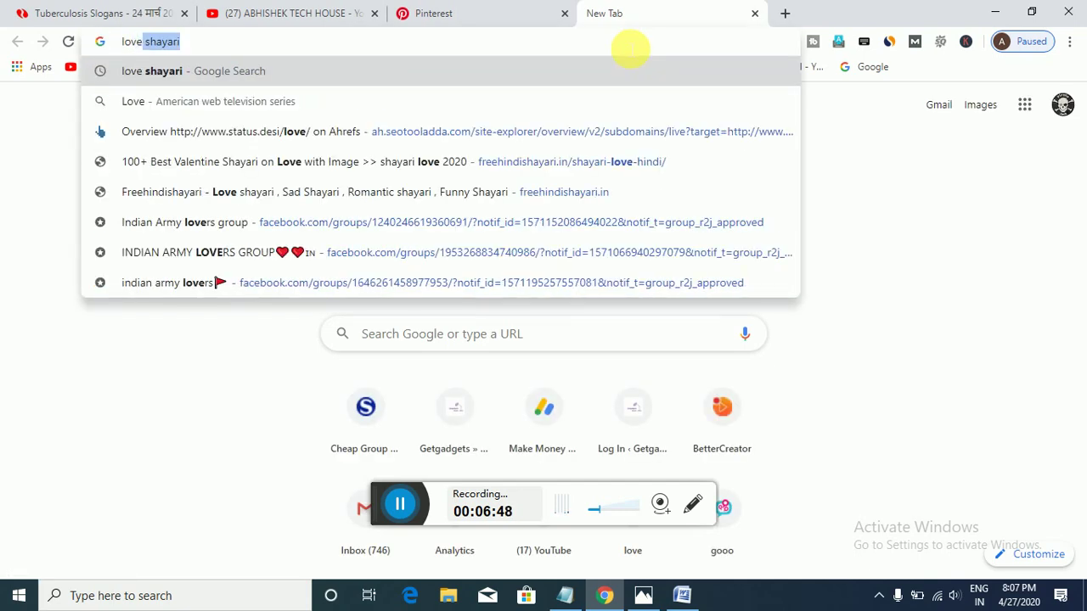
key("Return")
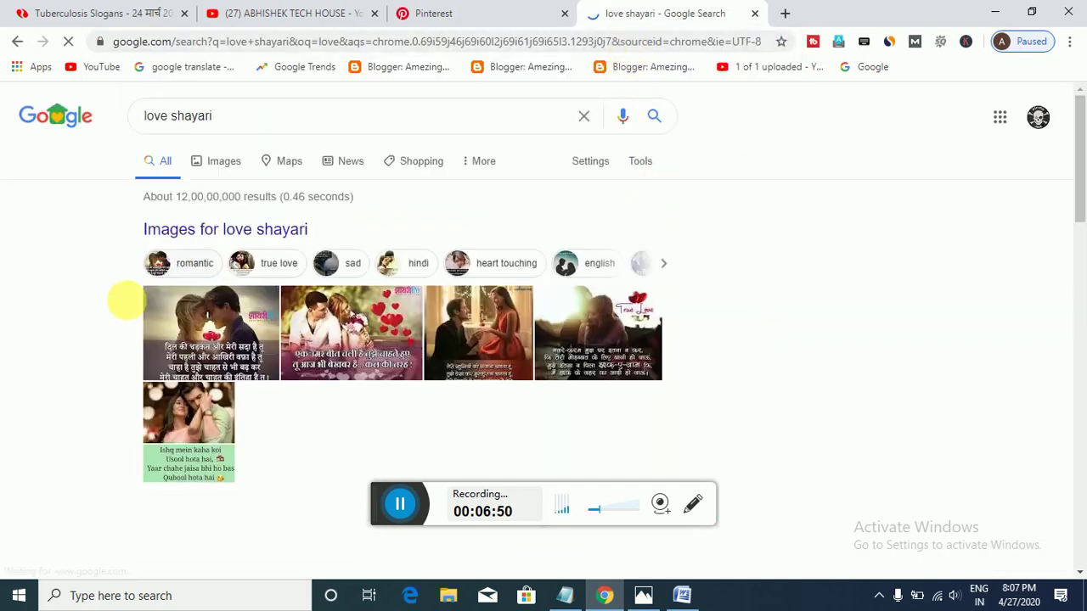
scroll(127, 302, "down", 15)
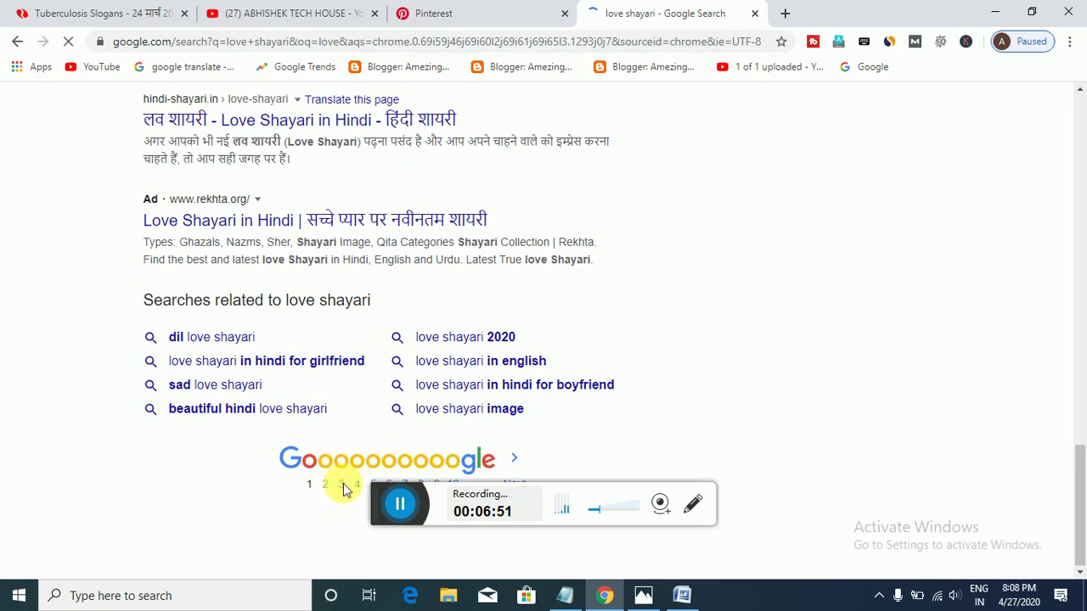
Run the related search "beautiful hindi love shayari" and look through the sites it lists.
left_click(246, 409)
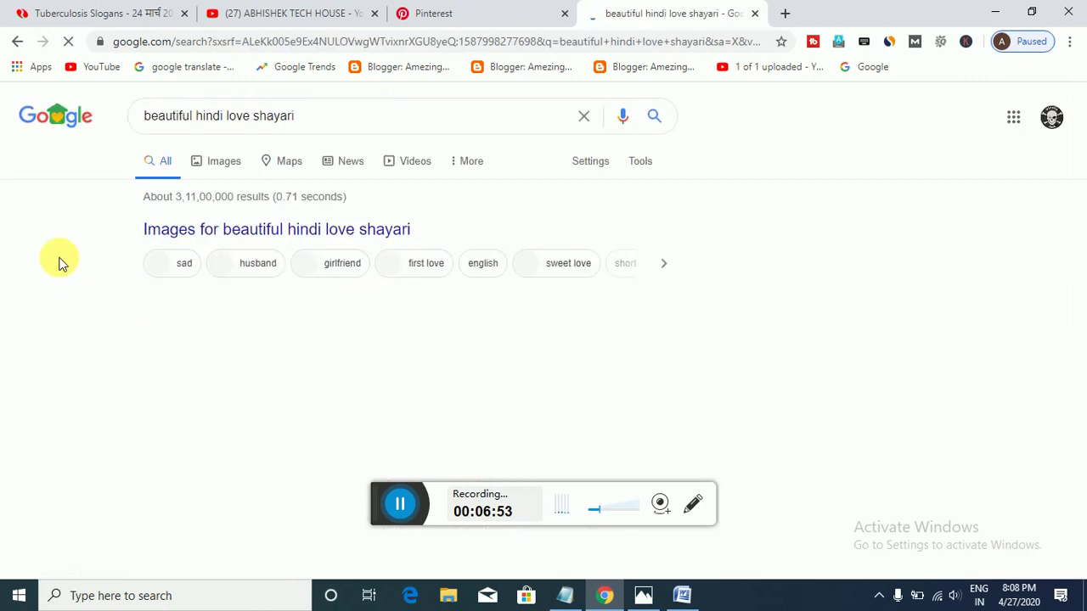
scroll(61, 256, "down", 5)
scroll(61, 256, "down", 7)
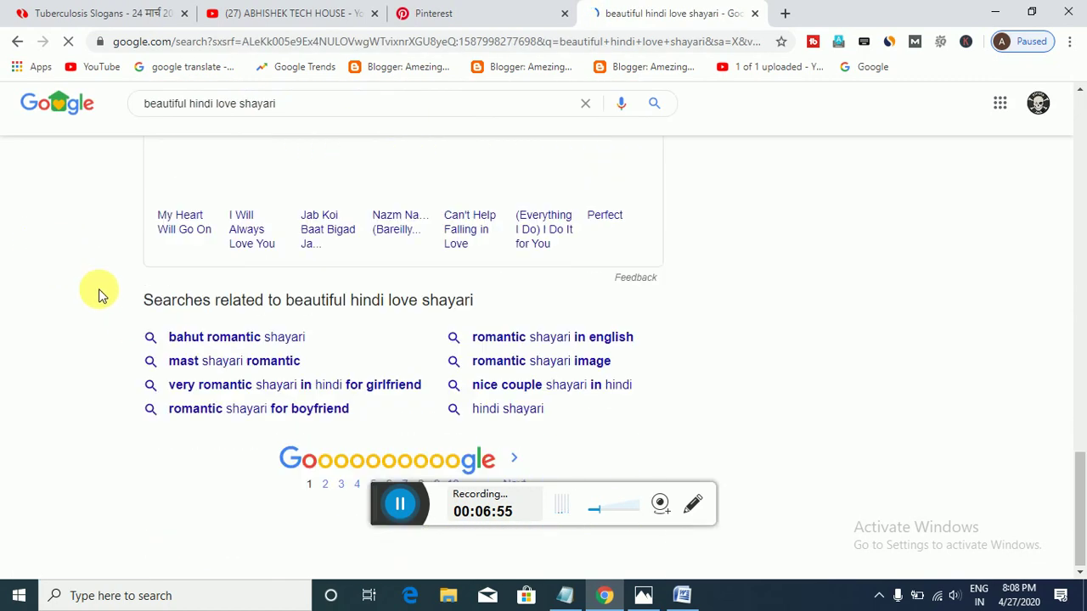
scroll(376, 394, "up", 5)
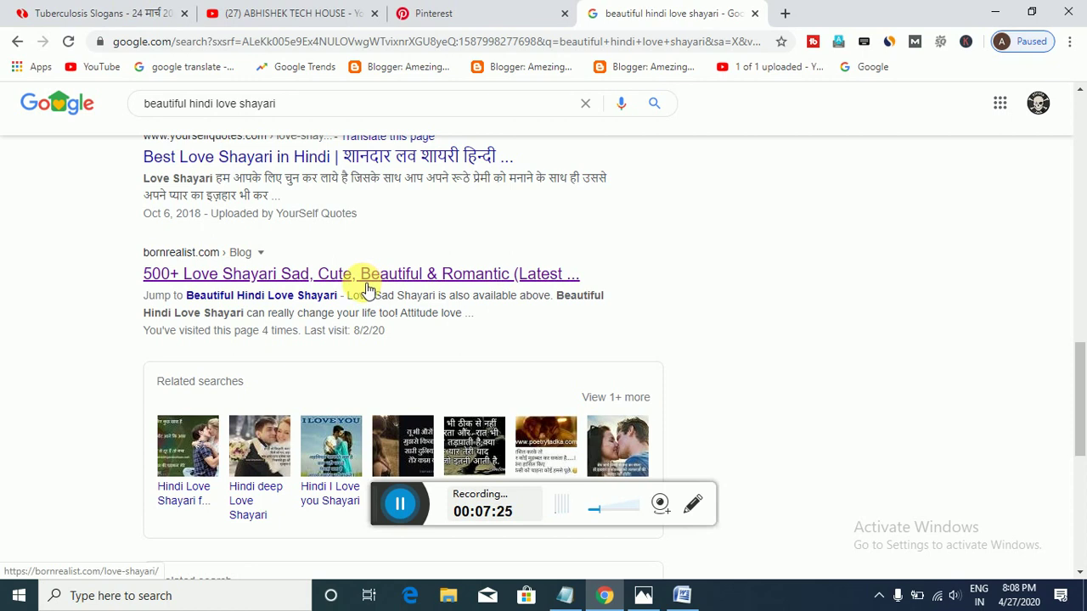
Show the opening verses of the Word document again, minimize it, and compare them with the shayari sites in the Google results.
left_click(683, 595)
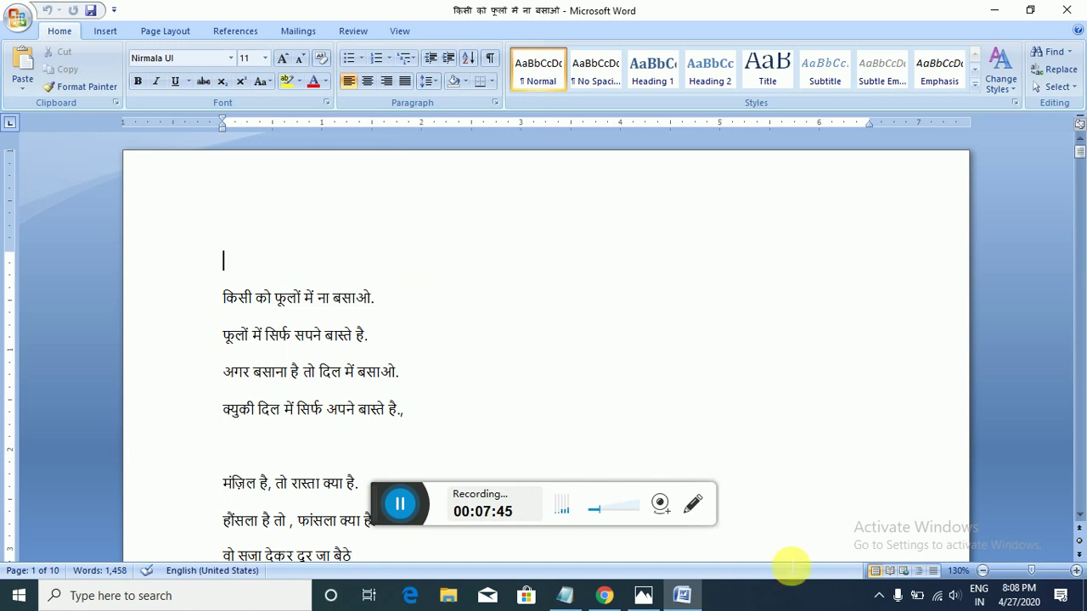
left_click(681, 598)
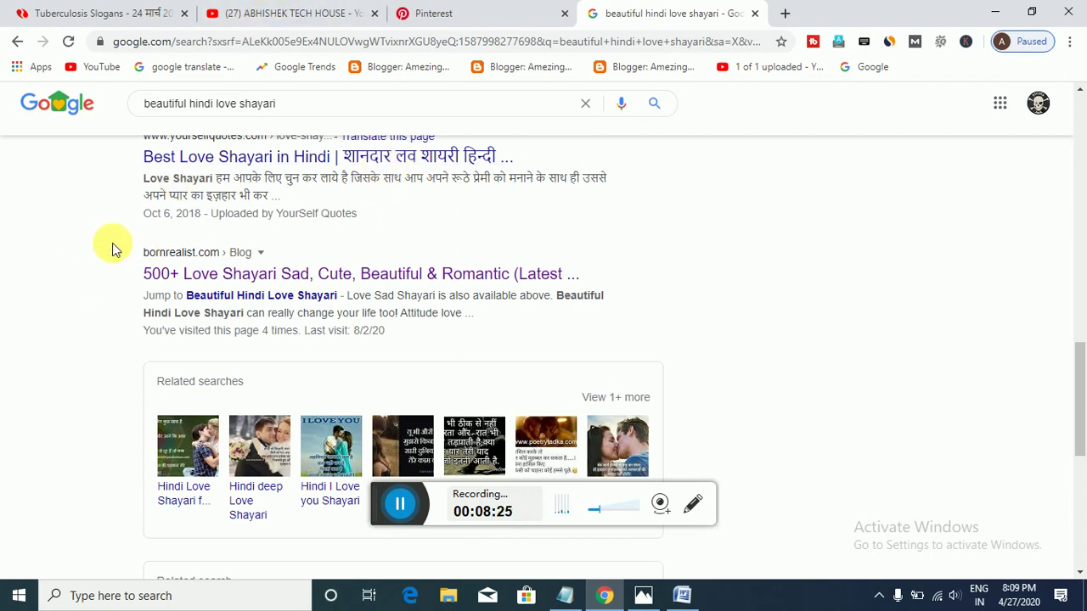
scroll(93, 246, "down", 2)
scroll(94, 246, "up", 4)
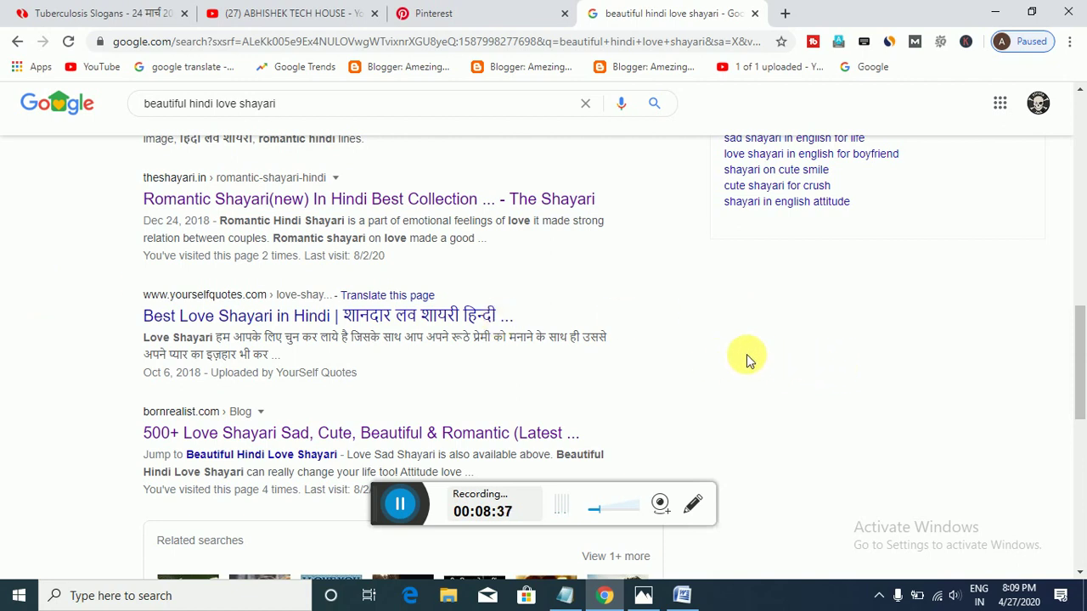
scroll(739, 352, "down", 2)
scroll(700, 331, "down", 2)
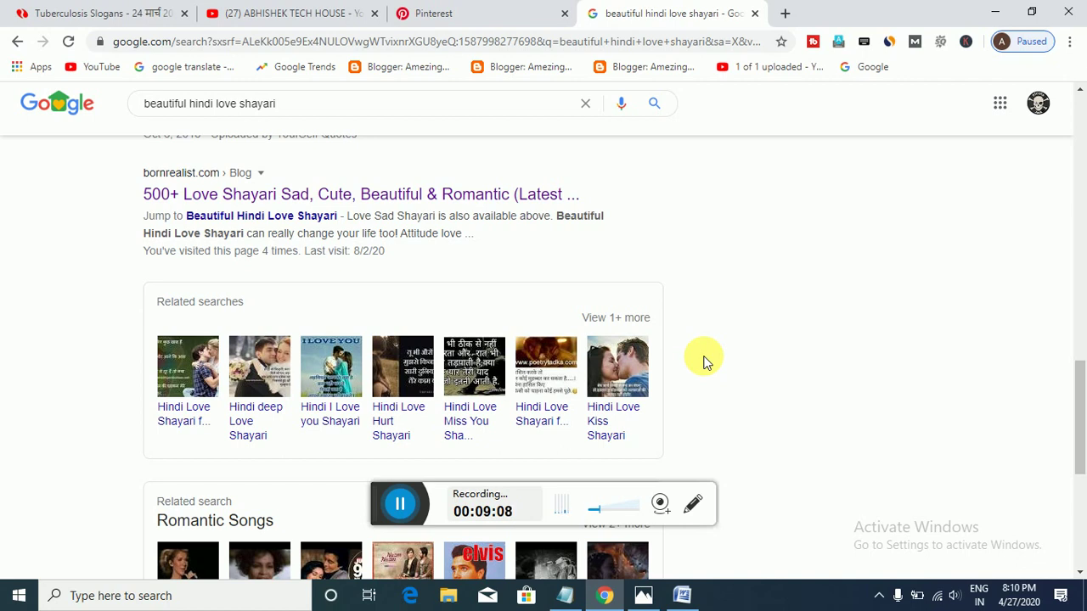
Look over the whole results page for "beautiful hindi love shayari", from the image results to the related searches.
scroll(703, 359, "up", 10)
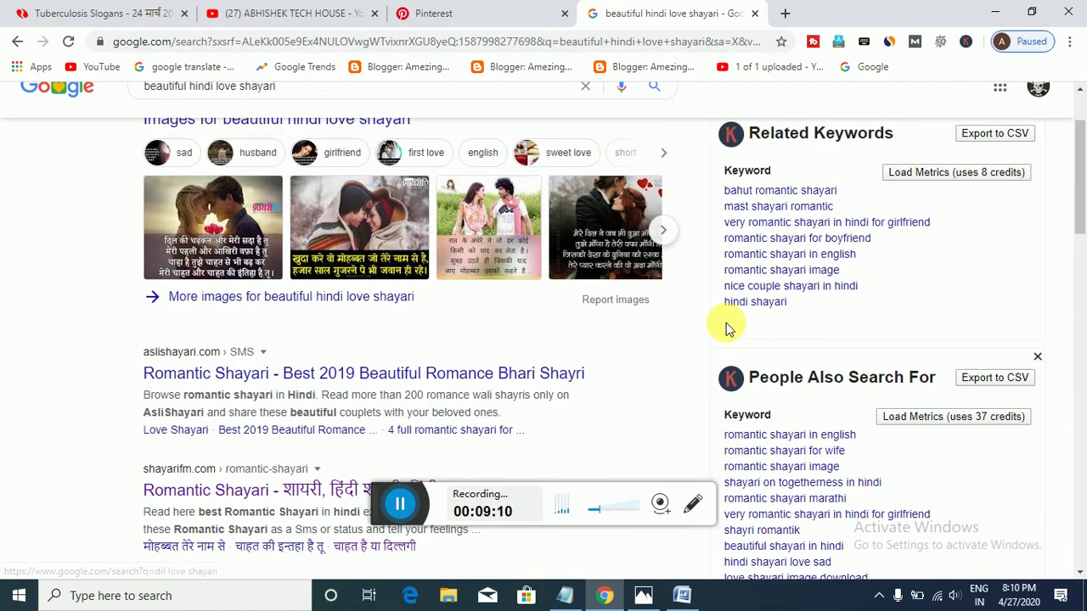
scroll(68, 347, "down", 5)
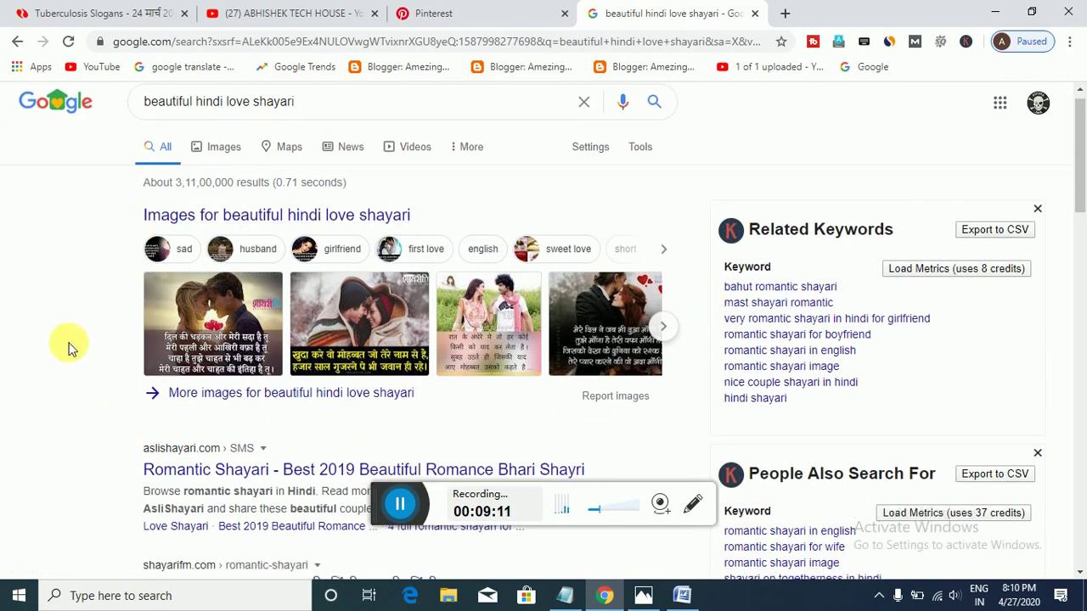
scroll(72, 338, "down", 12)
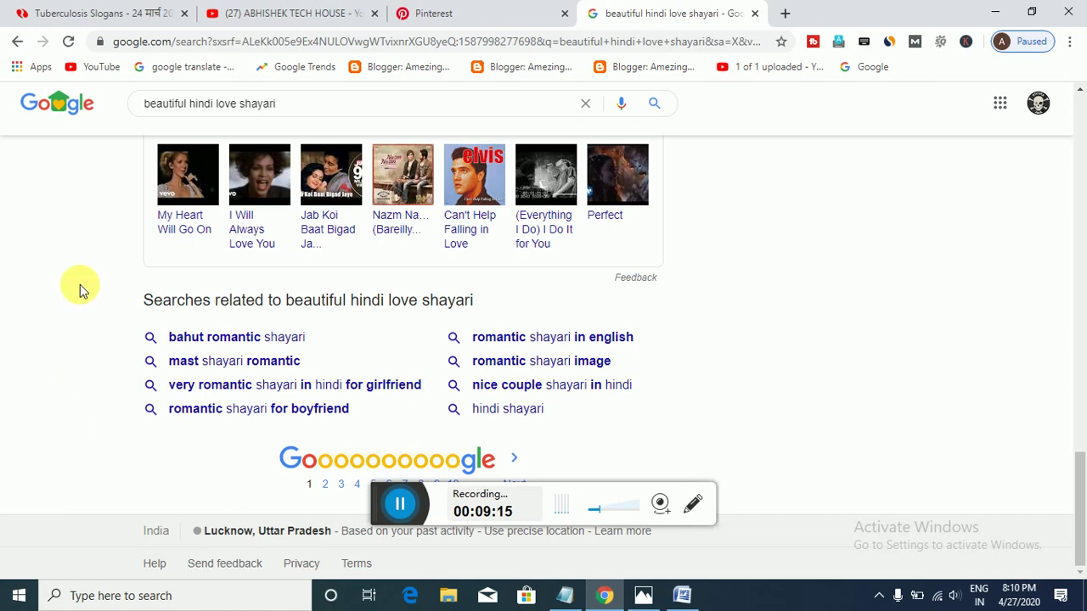
scroll(69, 272, "up", 17)
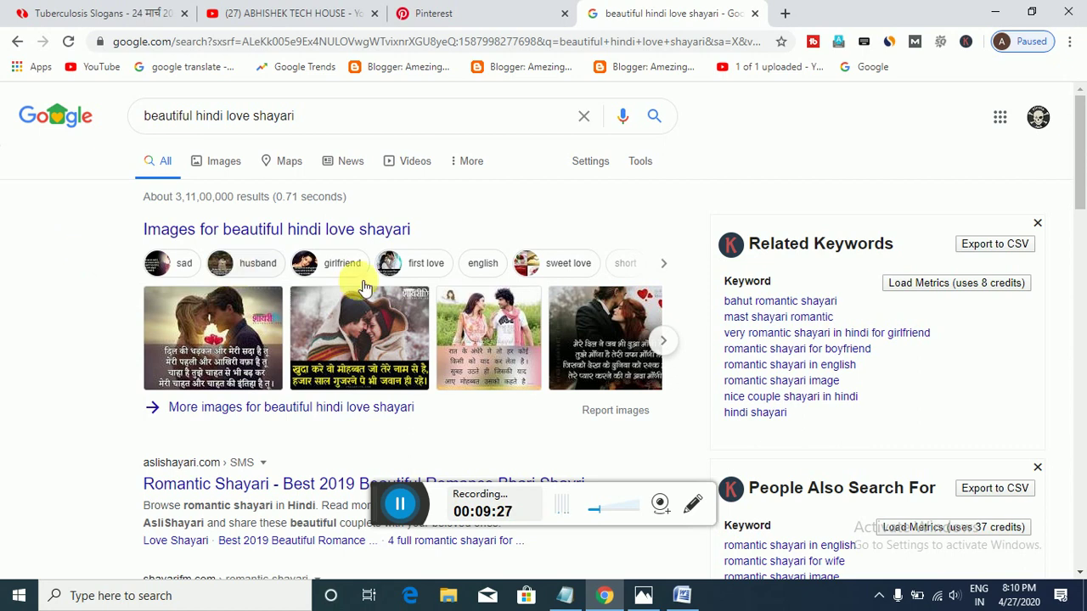
Close the Google results and Pinterest tabs and view the created playlists of the YouTube channel.
left_click(758, 17)
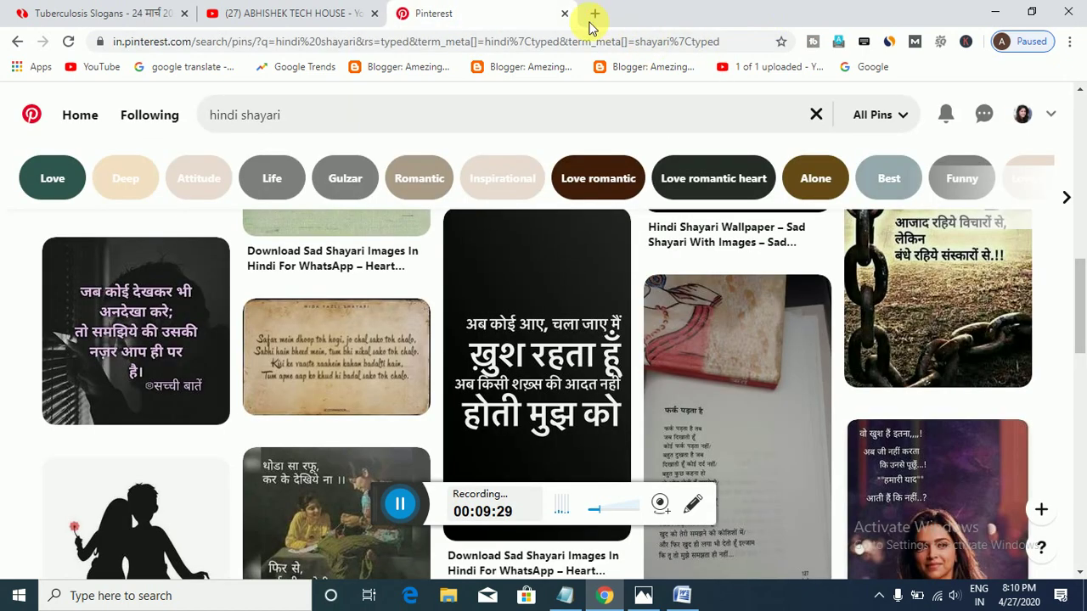
left_click(564, 16)
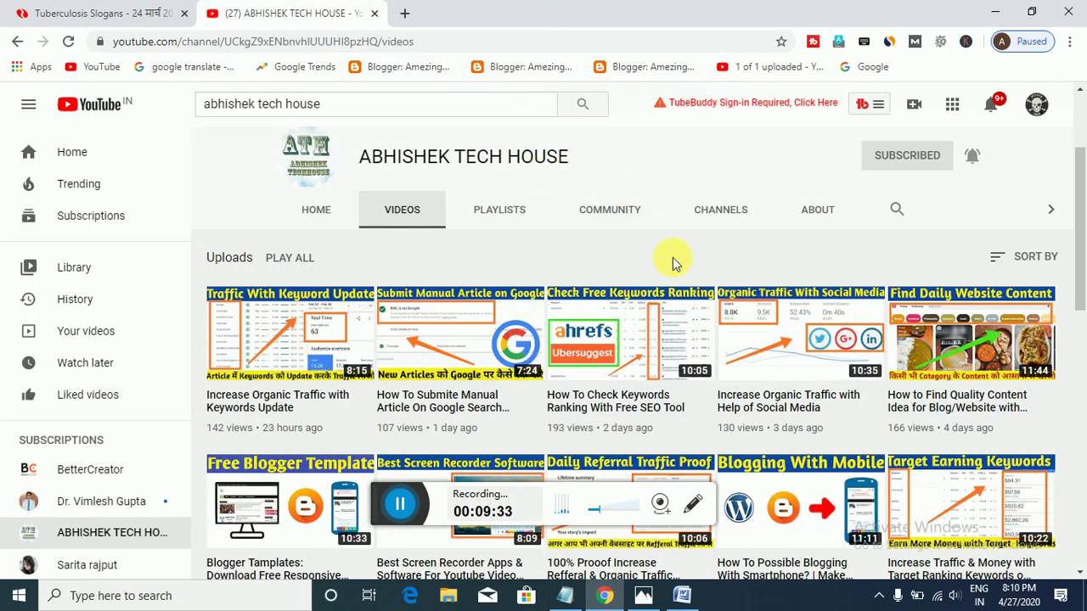
left_click(503, 213)
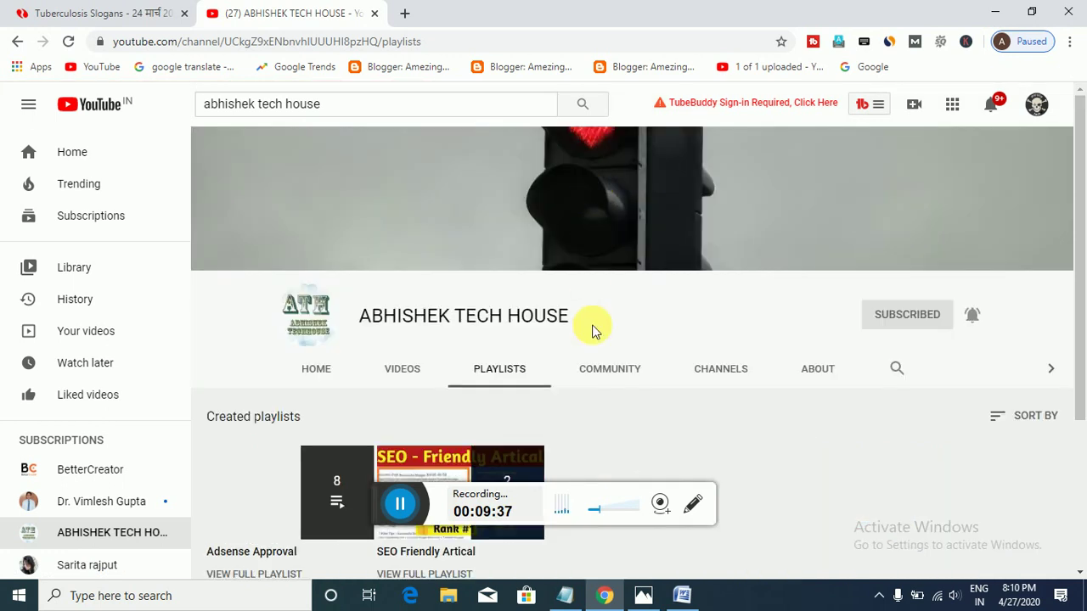
scroll(589, 323, "down", 3)
Return to the channel's uploaded videos and look through them down to the ones on making a Hindi shayari website.
left_click(407, 146)
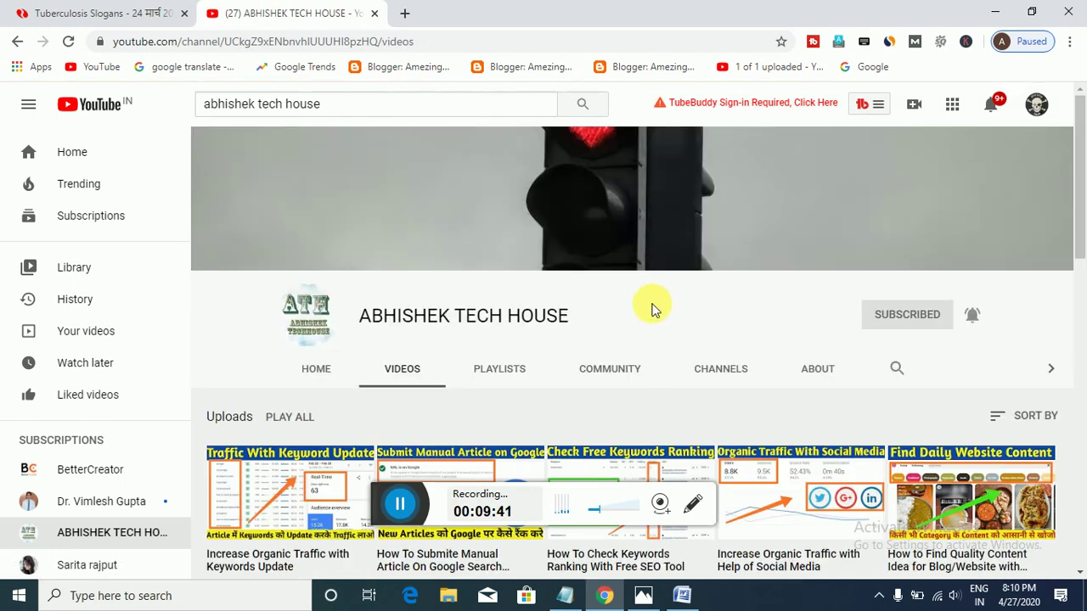
scroll(650, 318, "down", 2)
scroll(690, 333, "down", 3)
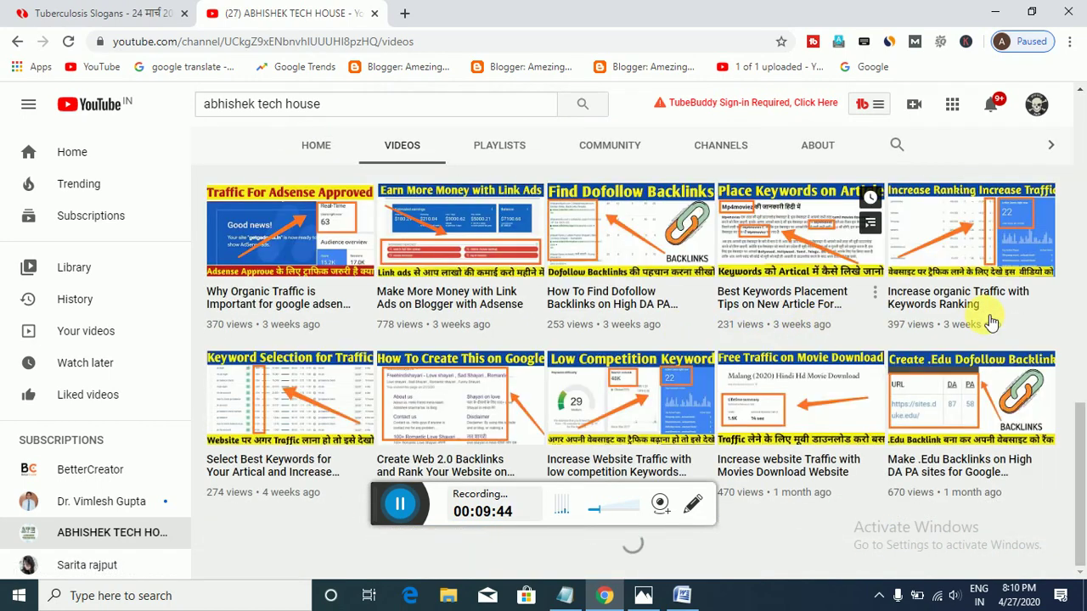
scroll(789, 360, "down", 5)
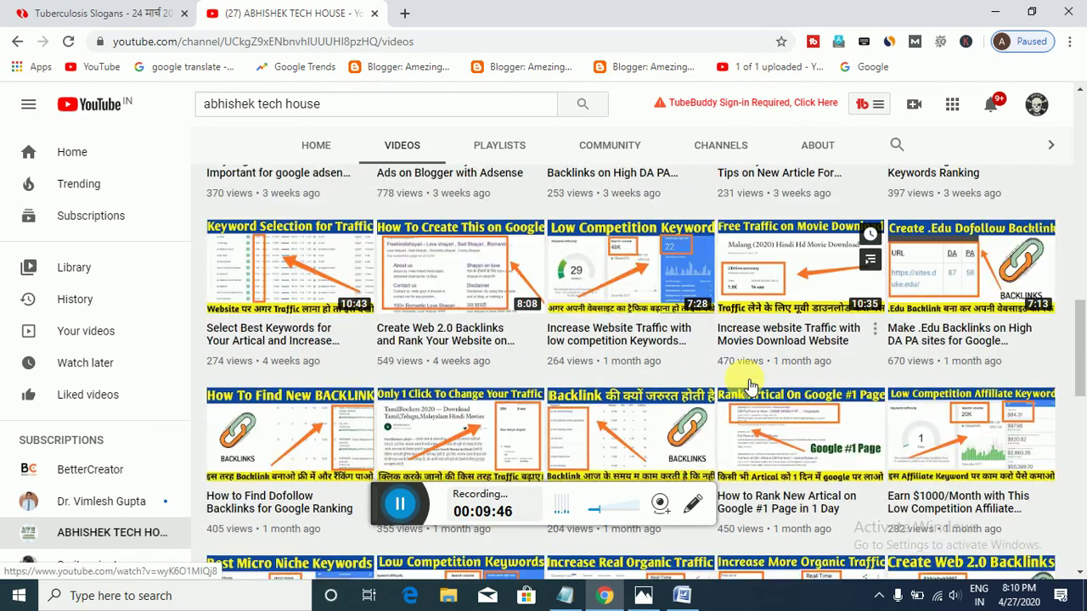
scroll(754, 360, "down", 4)
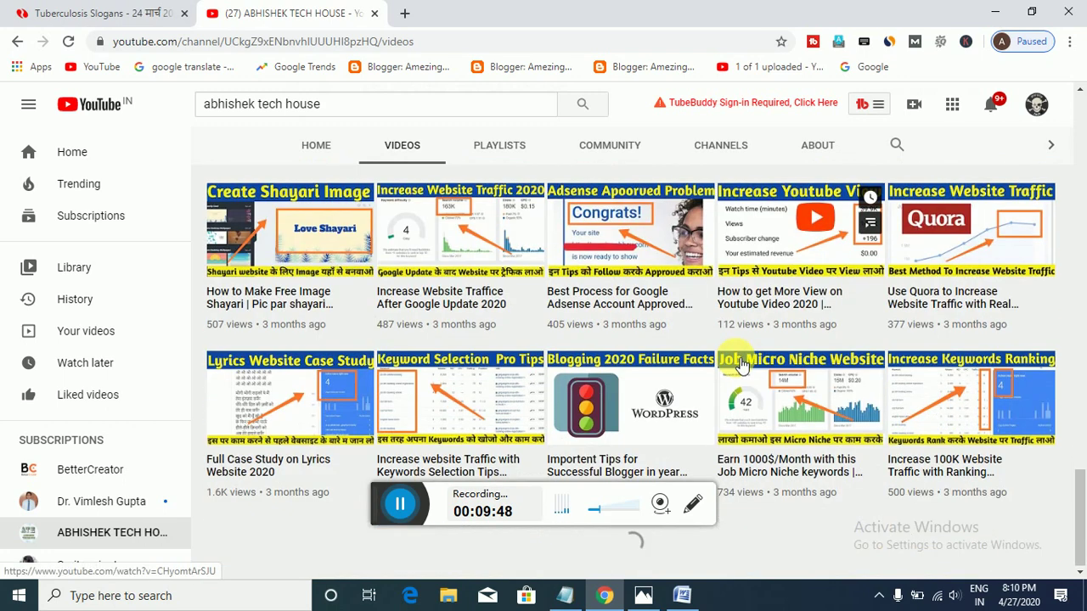
scroll(696, 357, "down", 5)
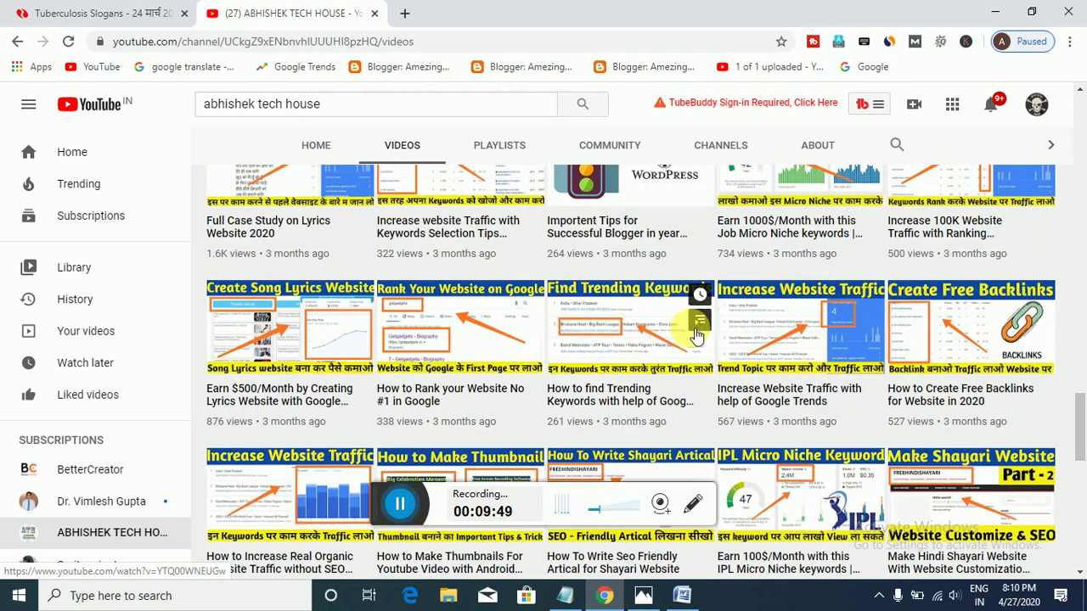
scroll(715, 343, "down", 1)
scroll(953, 299, "up", 1)
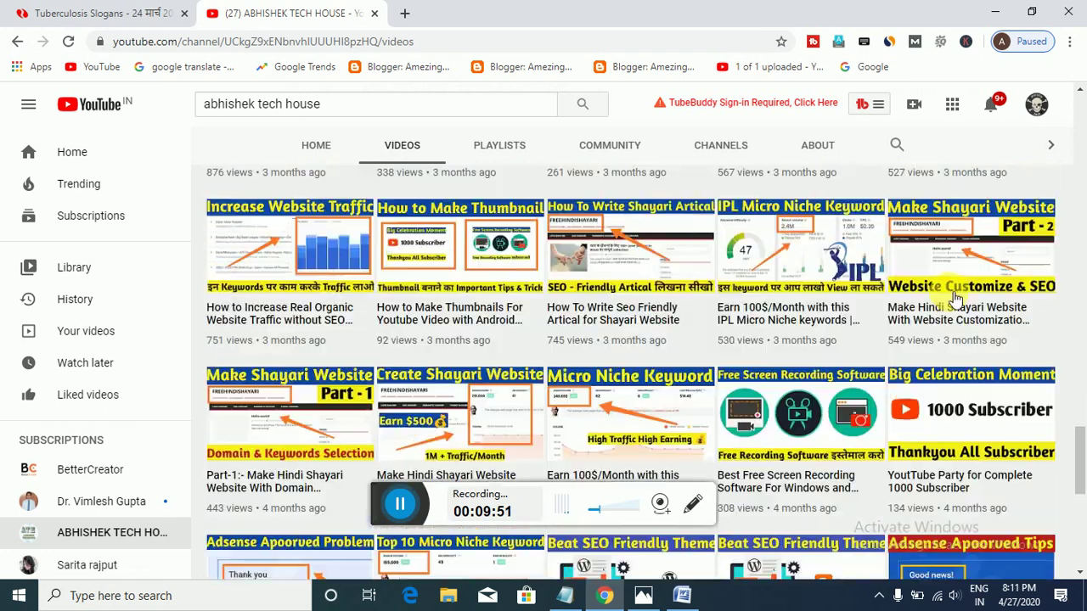